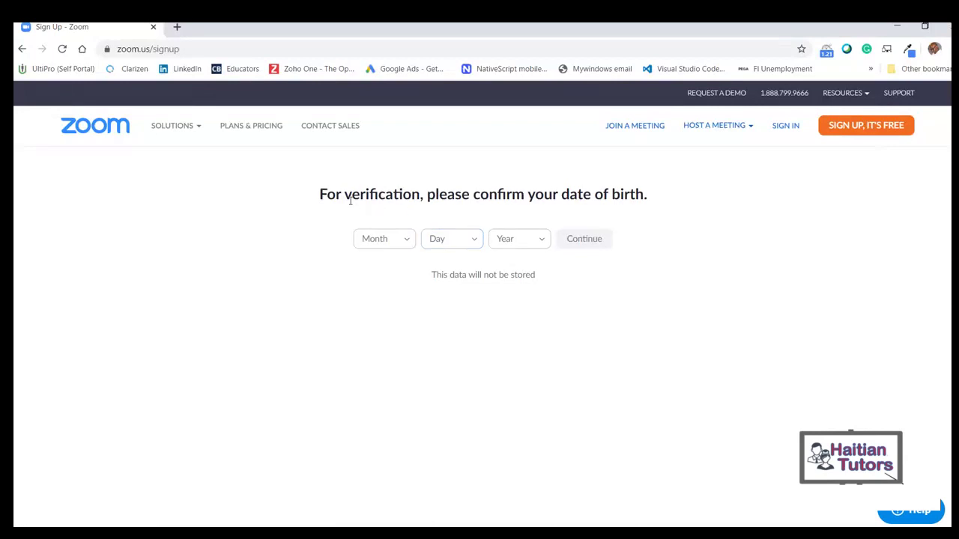
# - Enter the date of birth Jan 1, 1988 and confirm it
pyautogui.moveTo(319, 194); pyautogui.dragTo(614, 212)
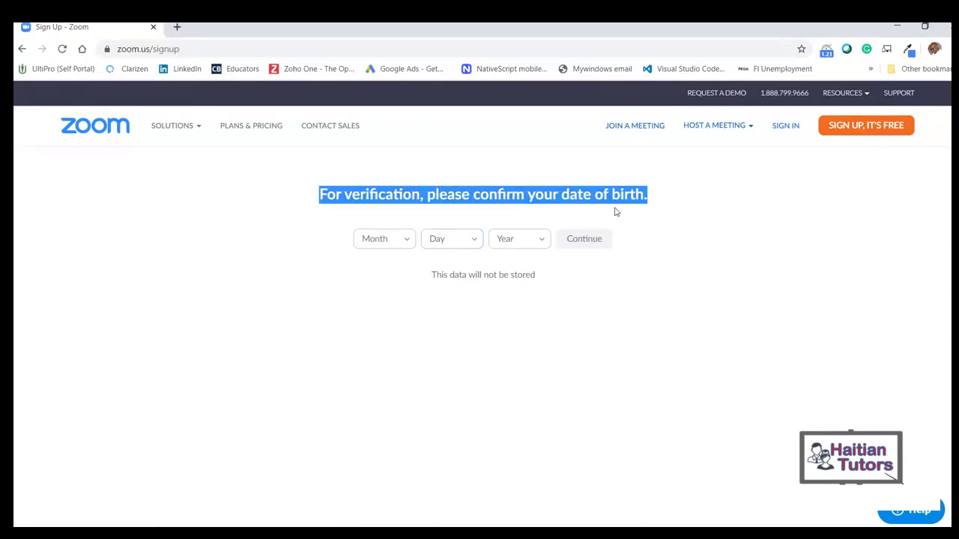
pyautogui.click(653, 283)
pyautogui.click(386, 238)
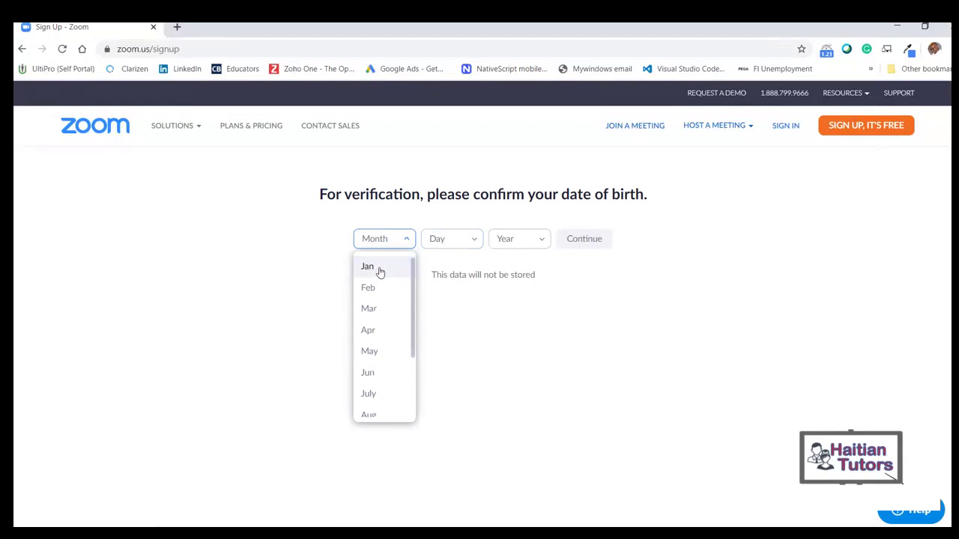
pyautogui.click(379, 269)
pyautogui.click(453, 238)
pyautogui.click(445, 270)
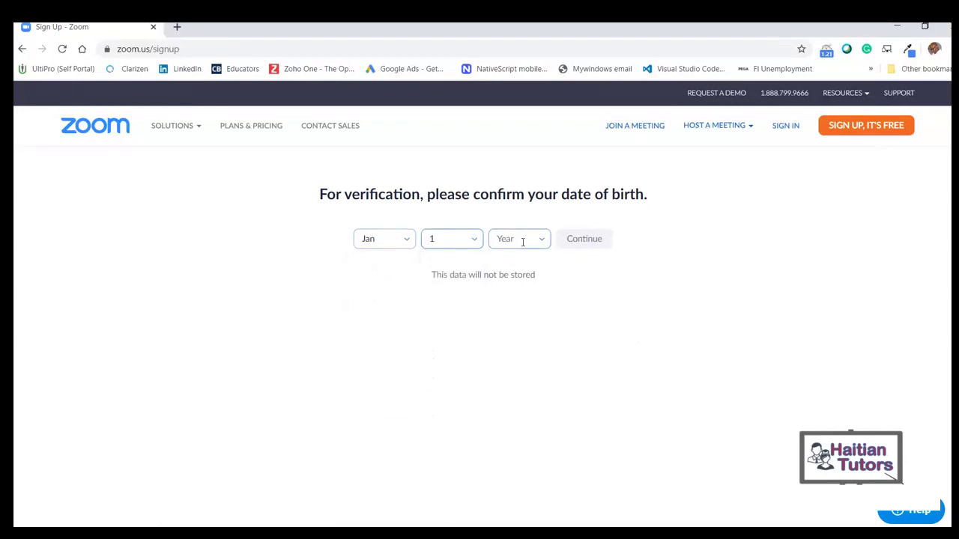
pyautogui.click(540, 241)
pyautogui.scroll(-8, 527, 306)
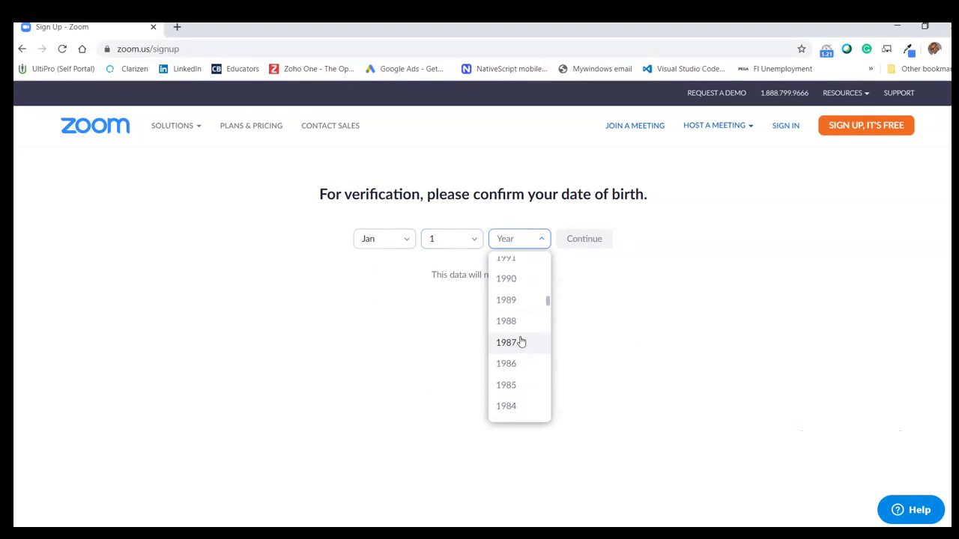
pyautogui.click(520, 322)
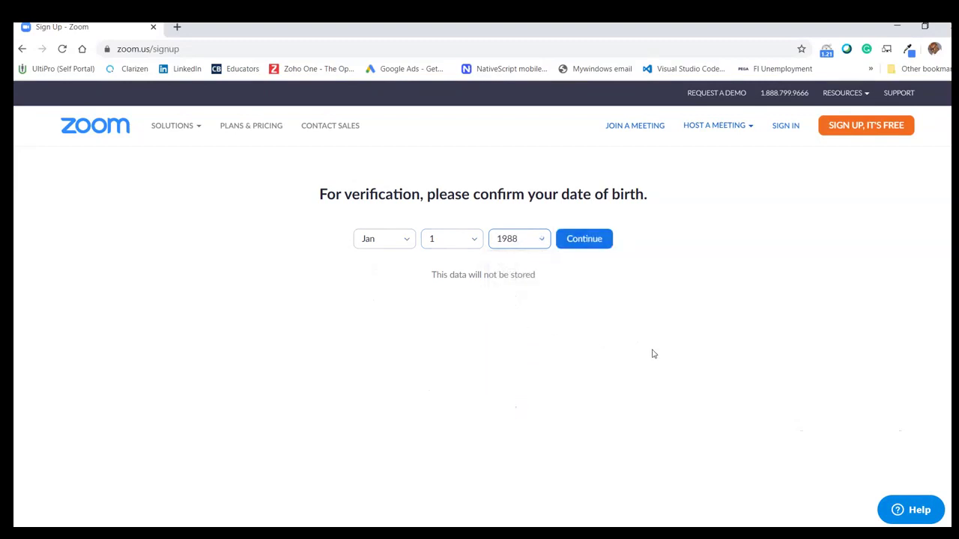
pyautogui.click(591, 242)
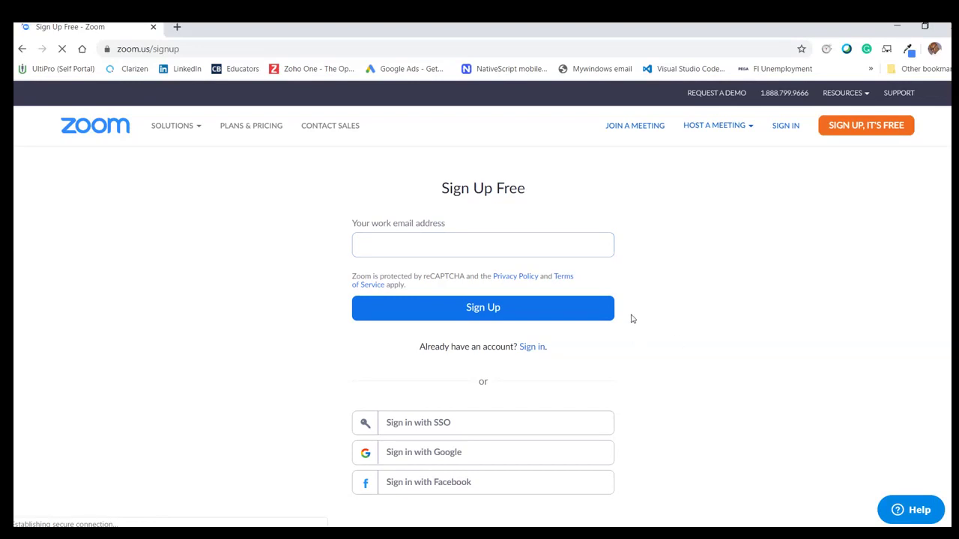
# - Sign up for free with the work email address
pyautogui.click(496, 240)
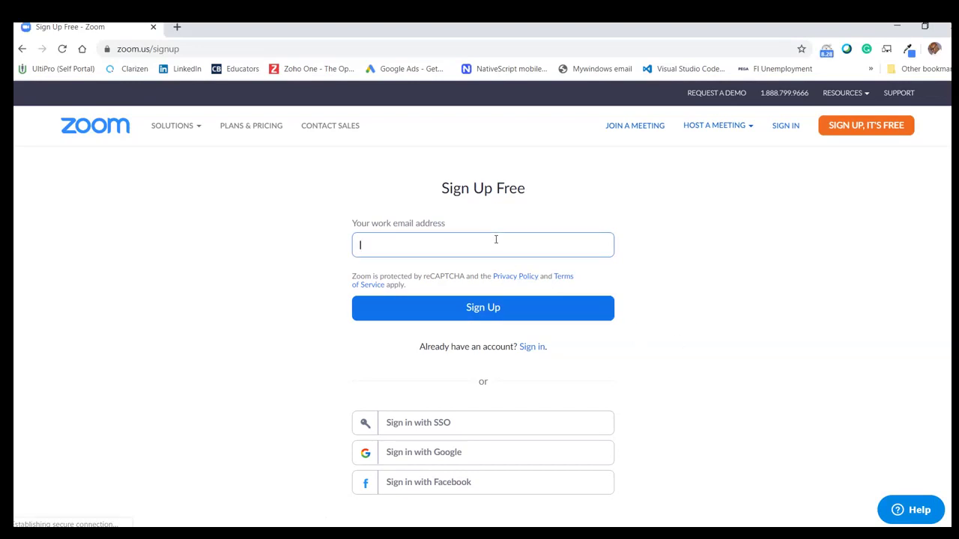
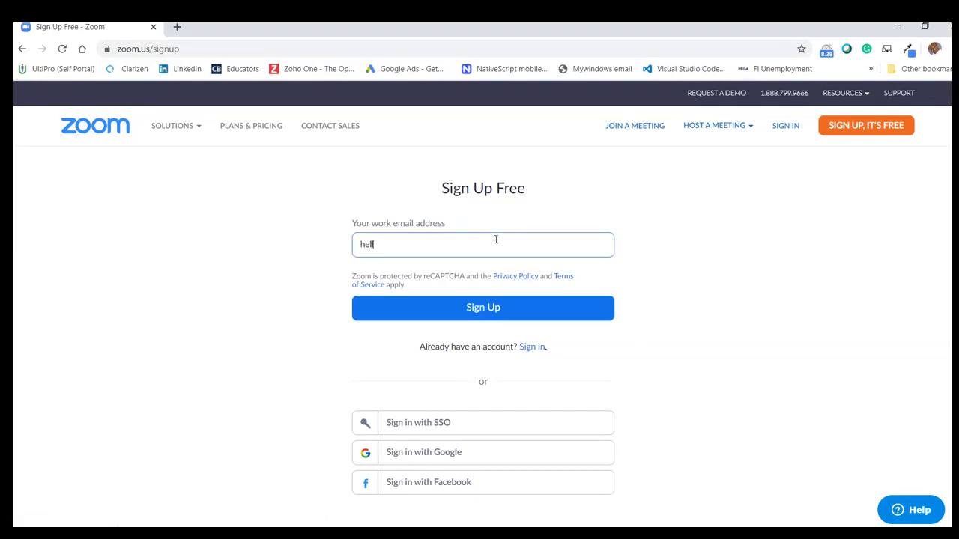
pyautogui.click(521, 313)
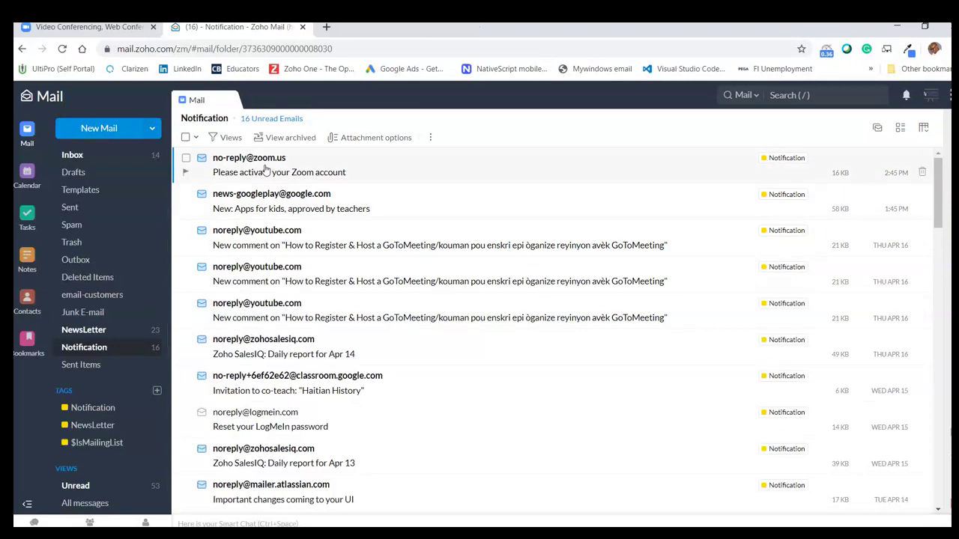
# - Open the 'Please activate your Zoom account' email and follow its Activate Account link
pyautogui.click(265, 170)
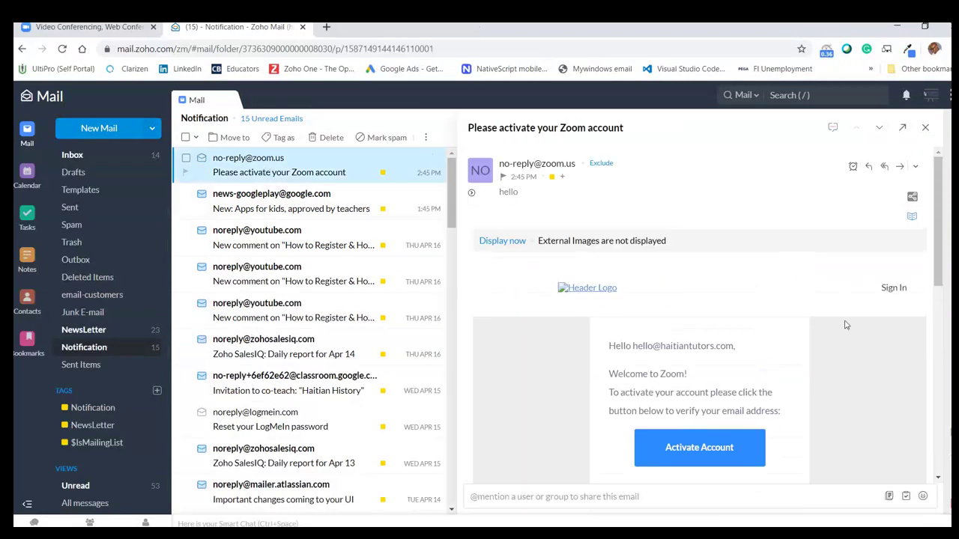
pyautogui.scroll(-1, 844, 325)
pyautogui.scroll(-2, 717, 386)
pyautogui.scroll(3, 695, 412)
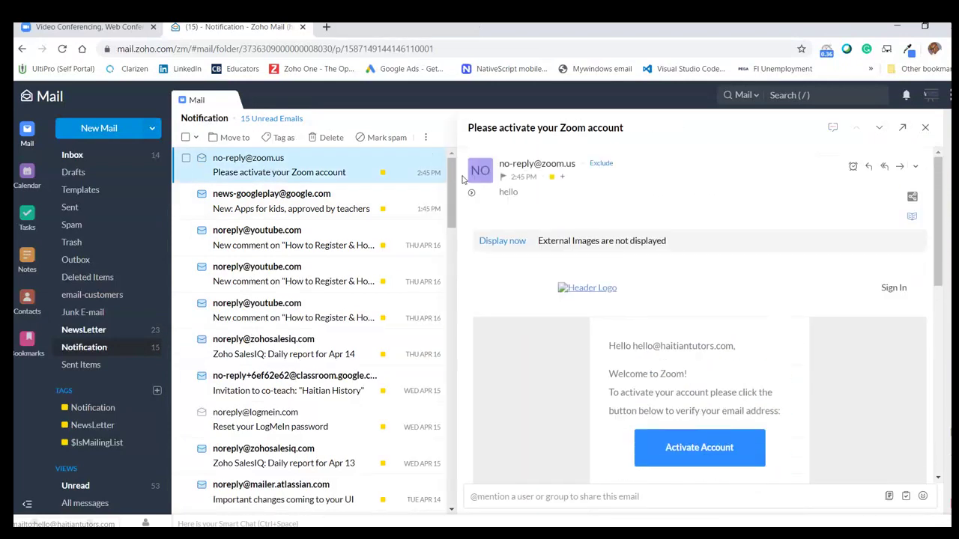
pyautogui.moveTo(466, 129); pyautogui.dragTo(637, 129)
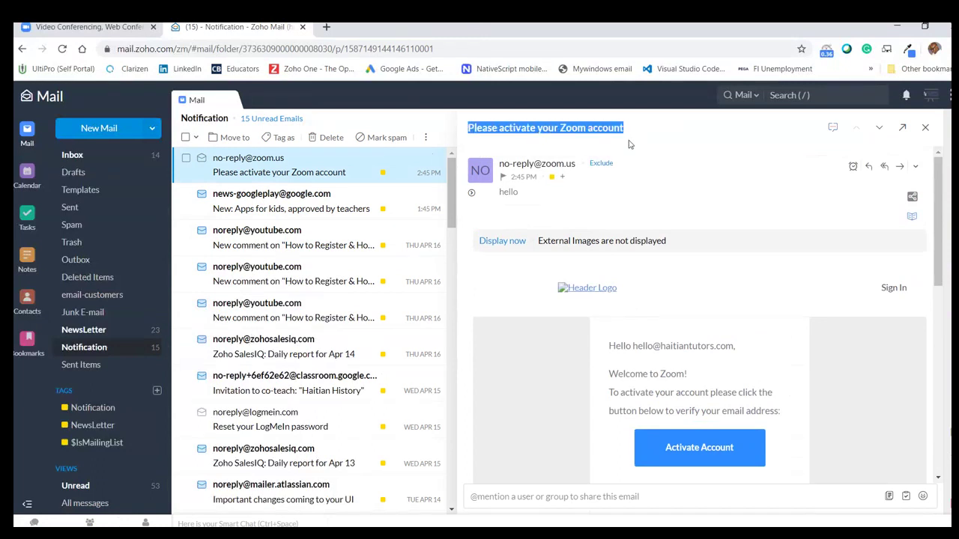
pyautogui.click(522, 384)
pyautogui.scroll(-2, 525, 378)
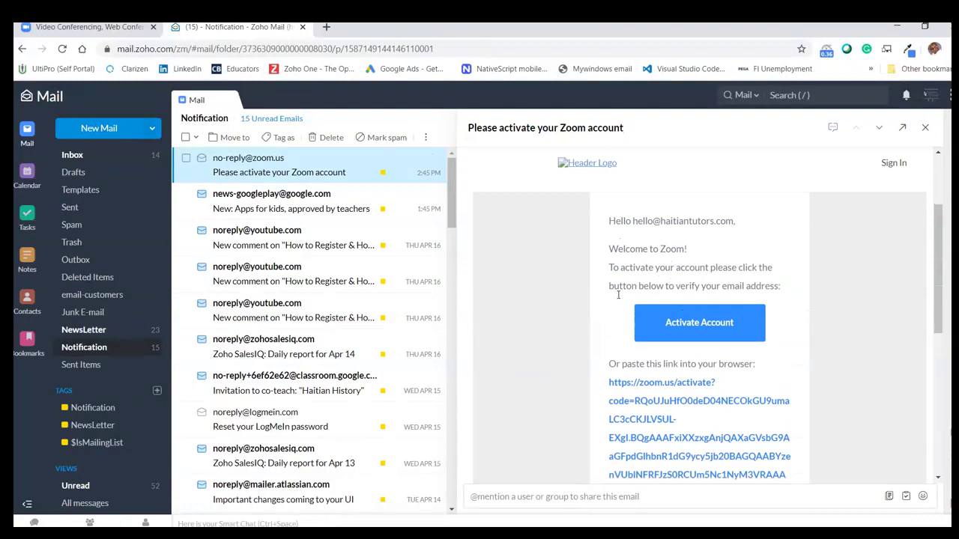
pyautogui.click(715, 323)
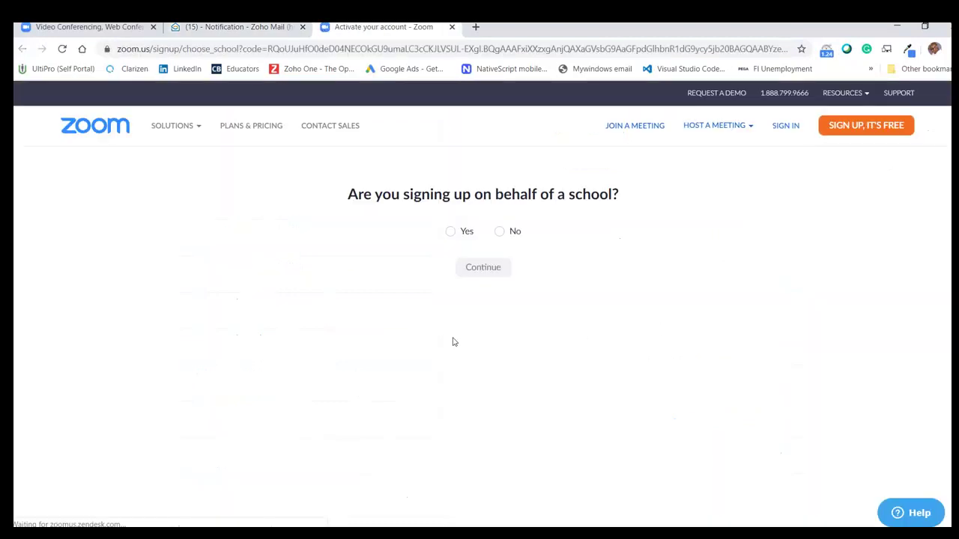
# - Answer No to signing up for a school, then enter the first name
pyautogui.click(499, 233)
pyautogui.click(486, 270)
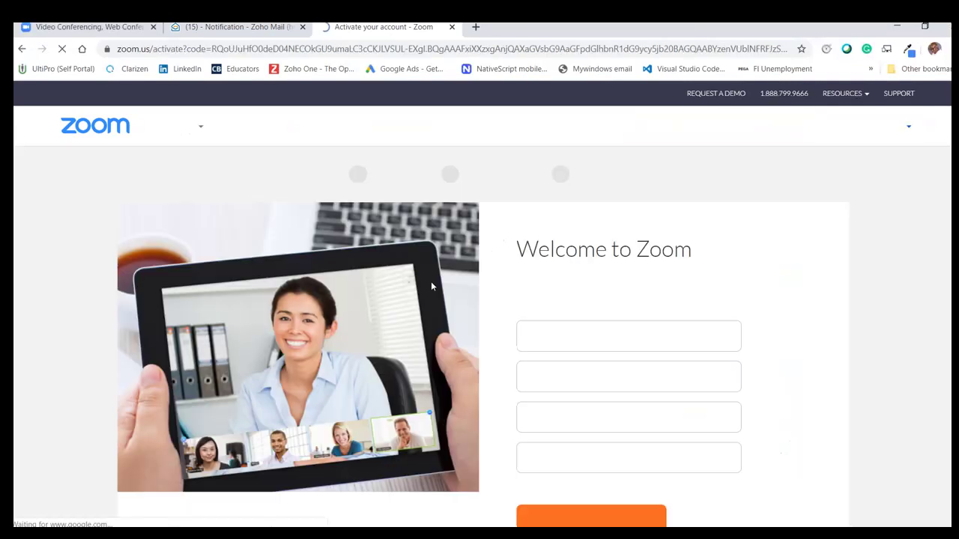
pyautogui.click(562, 339)
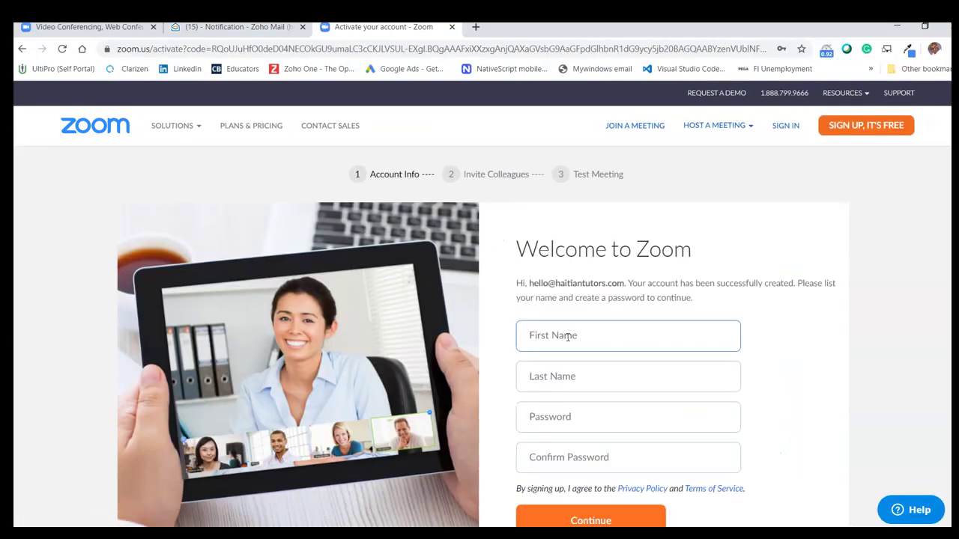
pyautogui.write('ha')
pyautogui.press('BackSpace')
pyautogui.press('BackSpace')
pyautogui.write('Haitian')
# - Fill in the last name and the account password
pyautogui.press('Tab')
pyautogui.write('Tutors')
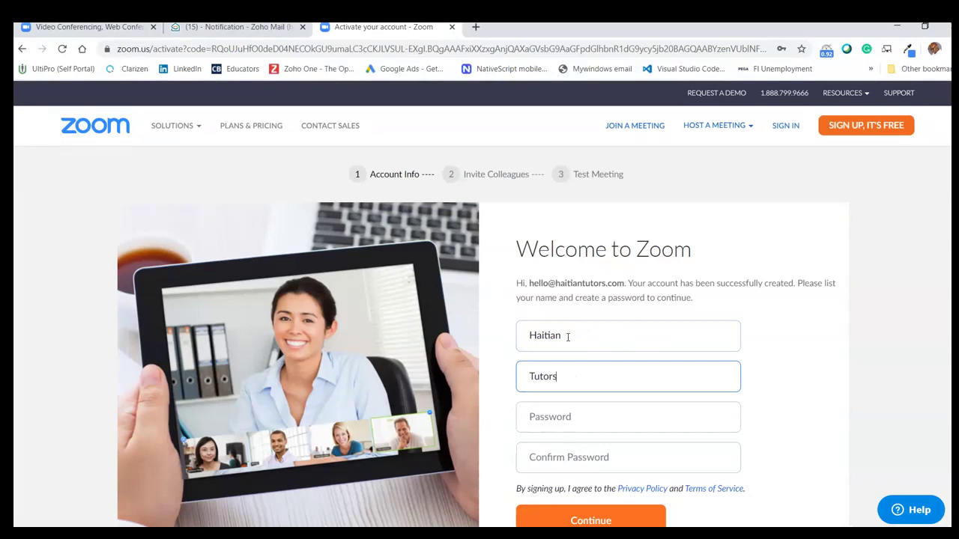
pyautogui.press('Tab')
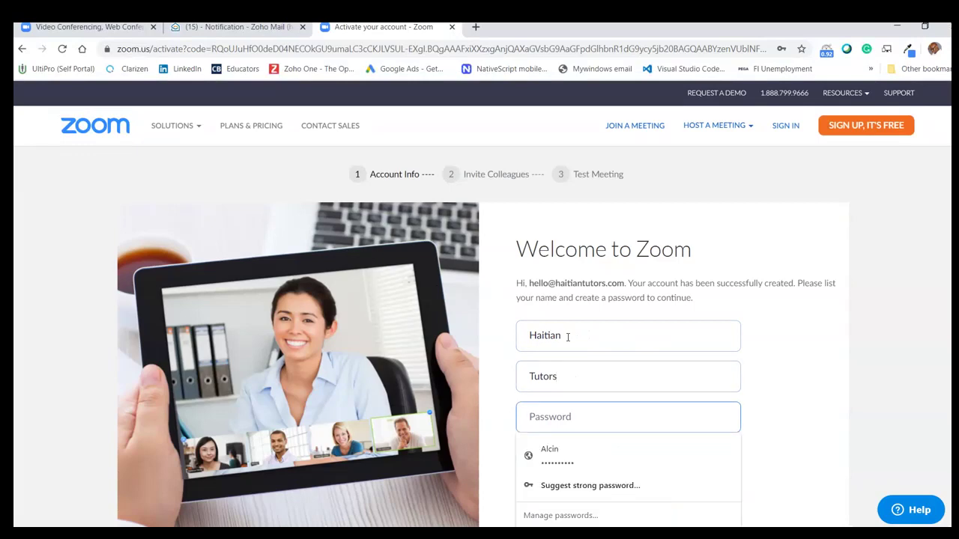
pyautogui.write('•••••••••••••••••')
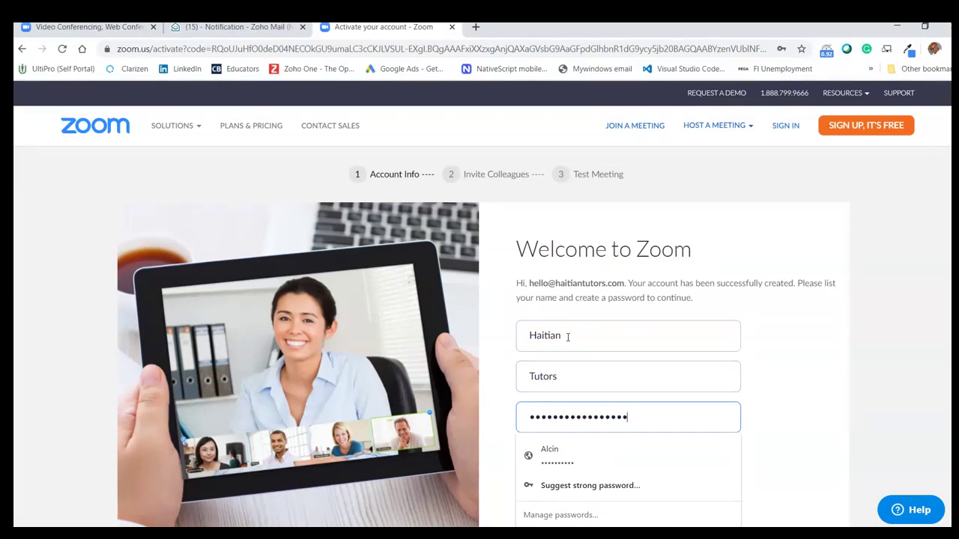
pyautogui.press('BackSpace')
pyautogui.press('BackSpace')
pyautogui.press('BackSpace')
pyautogui.press('BackSpace')
pyautogui.press('BackSpace')
pyautogui.press('BackSpace')
pyautogui.press('BackSpace')
pyautogui.press('BackSpace')
pyautogui.press('BackSpace')
pyautogui.press('BackSpace')
pyautogui.press('BackSpace')
pyautogui.press('BackSpace')
pyautogui.press('BackSpace')
pyautogui.press('BackSpace')
pyautogui.press('BackSpace')
pyautogui.press('BackSpace')
pyautogui.press('BackSpace')
pyautogui.write('••••••••••')
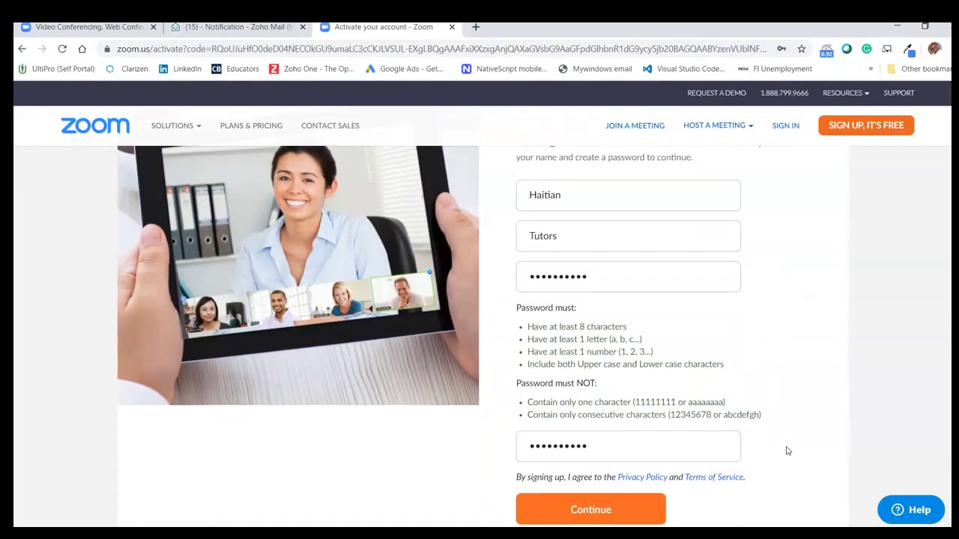
# - Submit the account info, decline saving the password, pass the robot check, and skip inviting colleagues
pyautogui.scroll(-2, 786, 449)
pyautogui.click(592, 404)
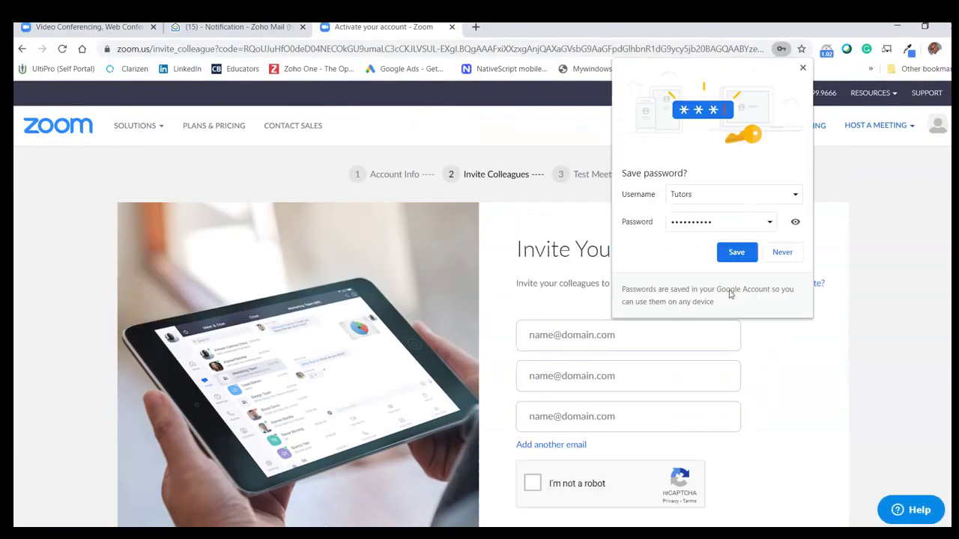
pyautogui.click(794, 252)
pyautogui.scroll(-2, 546, 401)
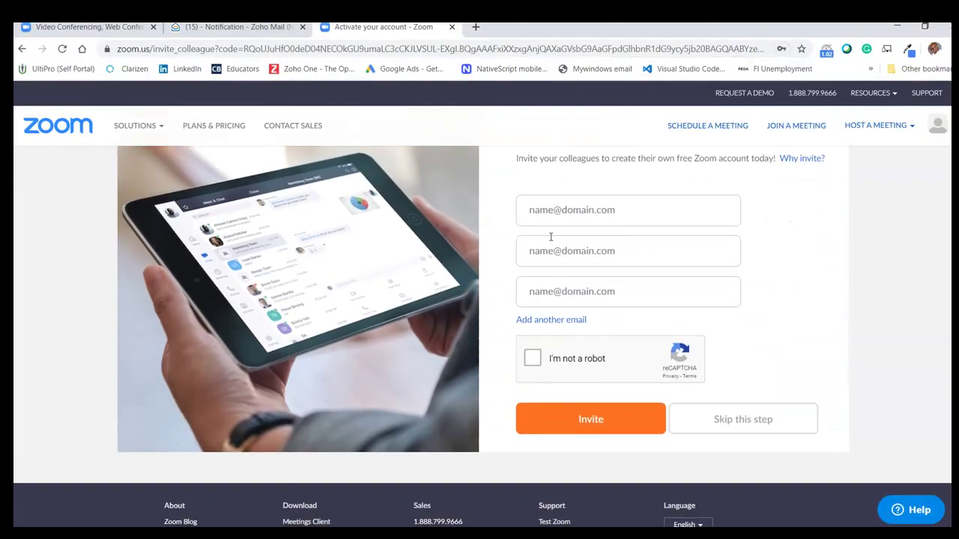
pyautogui.scroll(1, 593, 224)
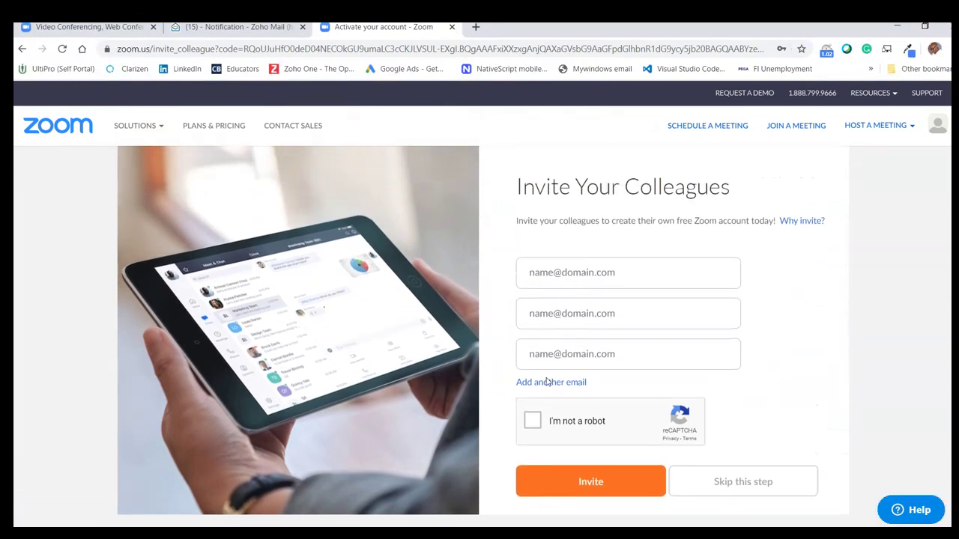
pyautogui.click(533, 421)
pyautogui.click(750, 491)
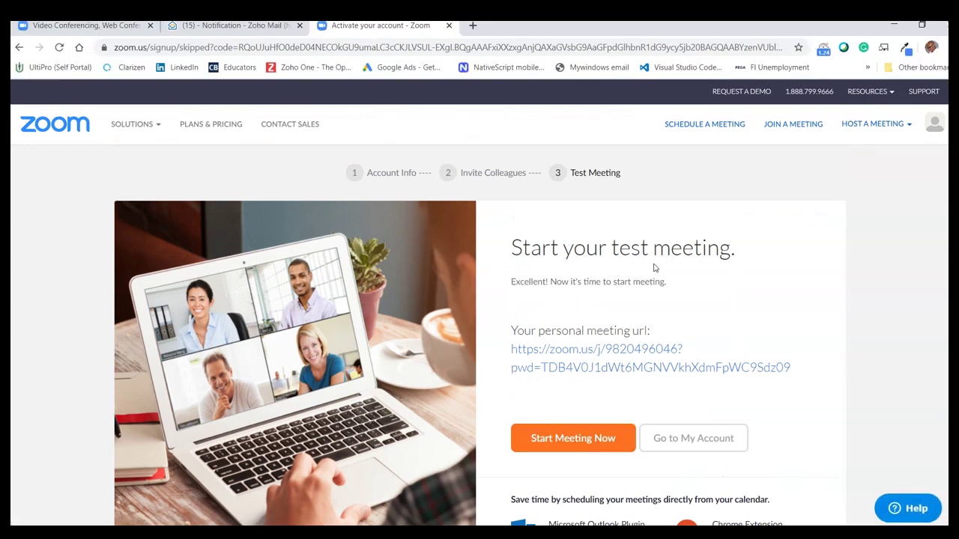
pyautogui.click(661, 446)
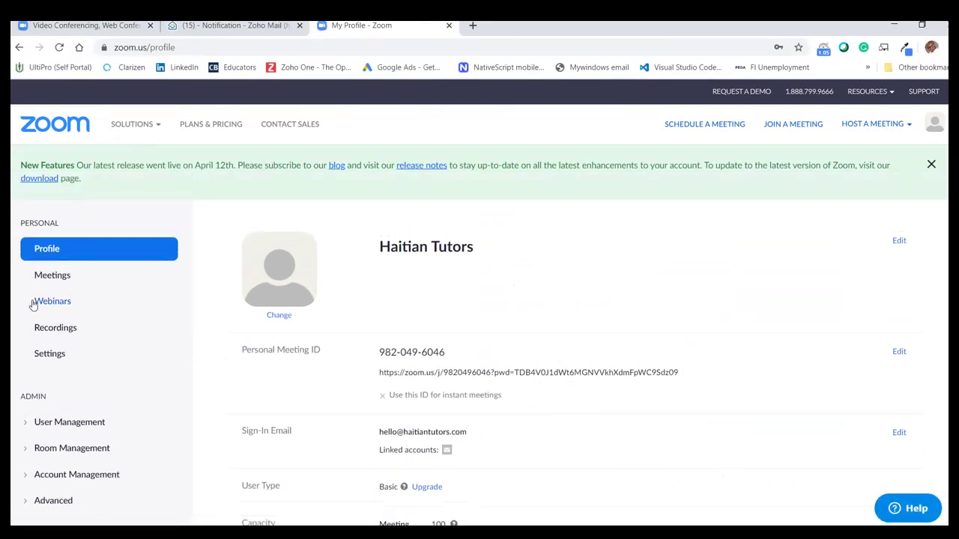
pyautogui.scroll(-1, 66, 323)
pyautogui.scroll(1, 66, 324)
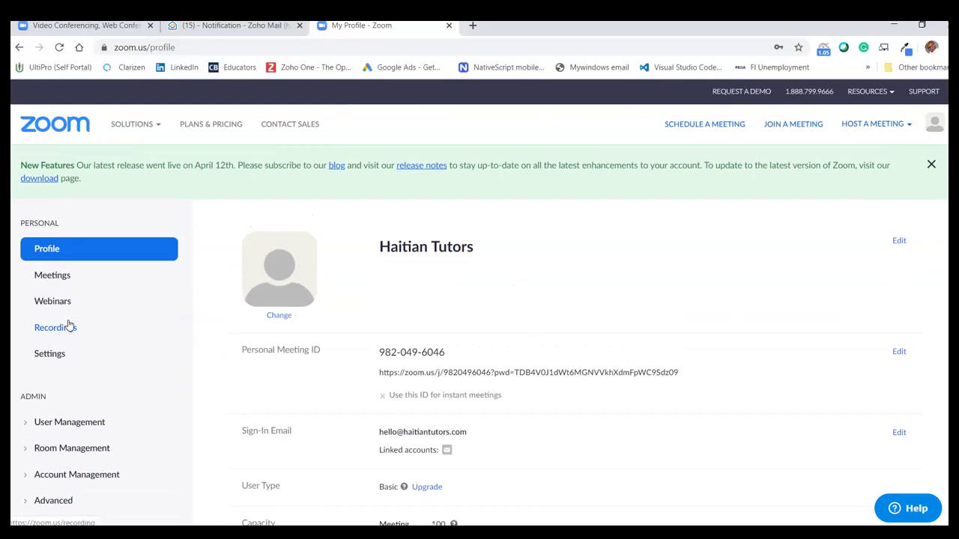
pyautogui.moveTo(129, 133)
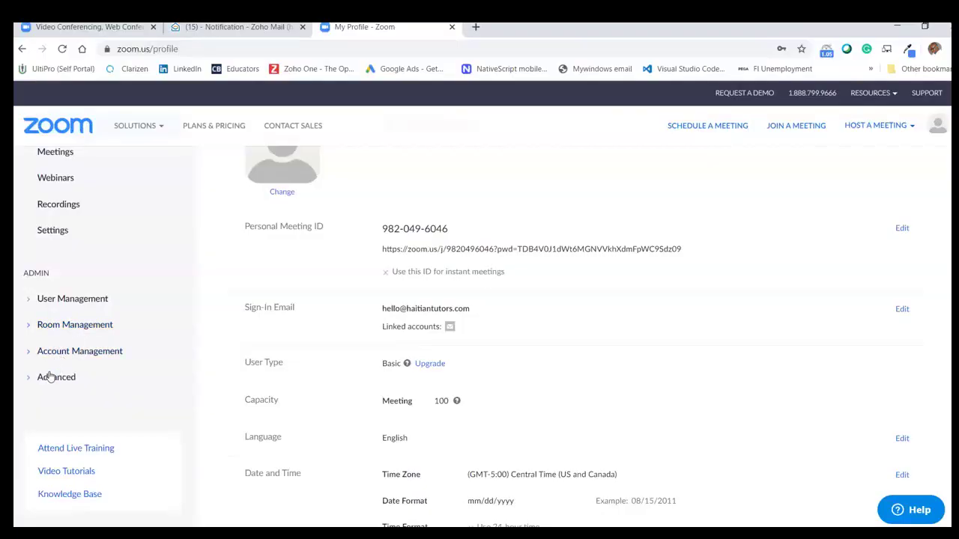
# - Look over the Profile page, then go to the Meetings list from the sidebar
pyautogui.scroll(-1, 646, 365)
pyautogui.scroll(-5, 645, 365)
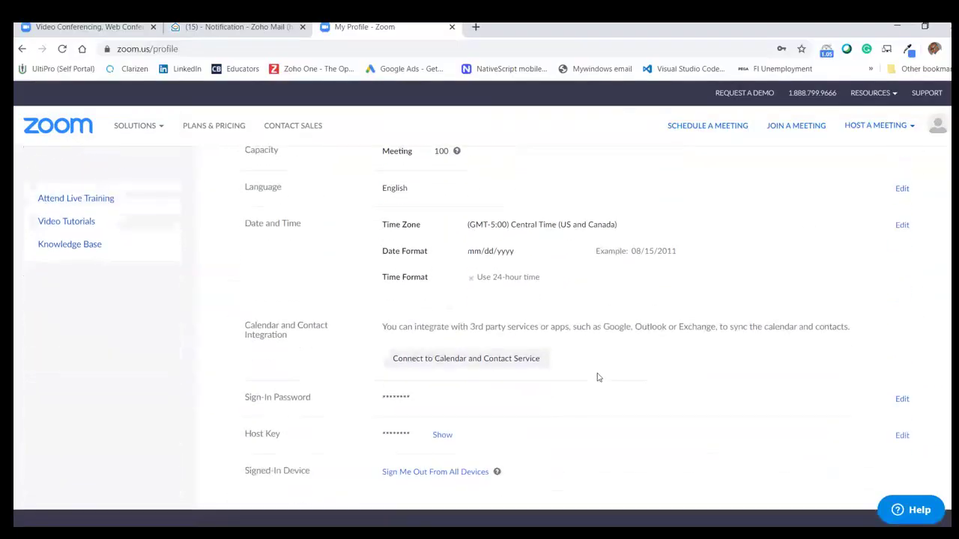
pyautogui.scroll(1, 434, 387)
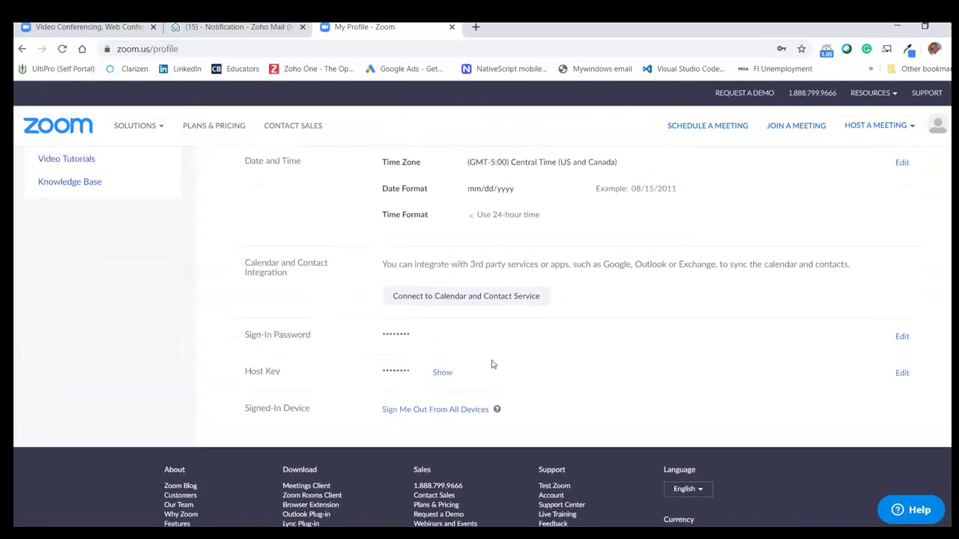
pyautogui.scroll(8, 494, 371)
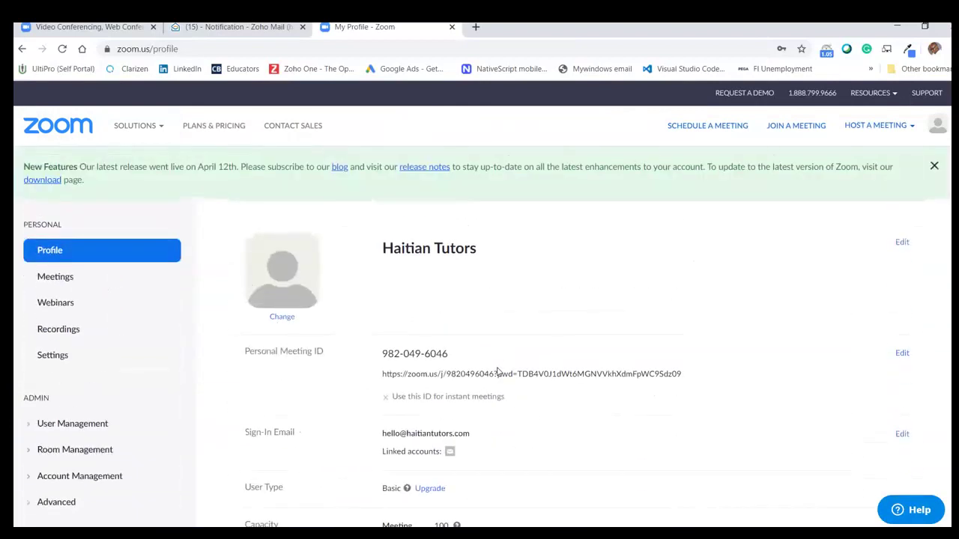
pyautogui.moveTo(936, 127)
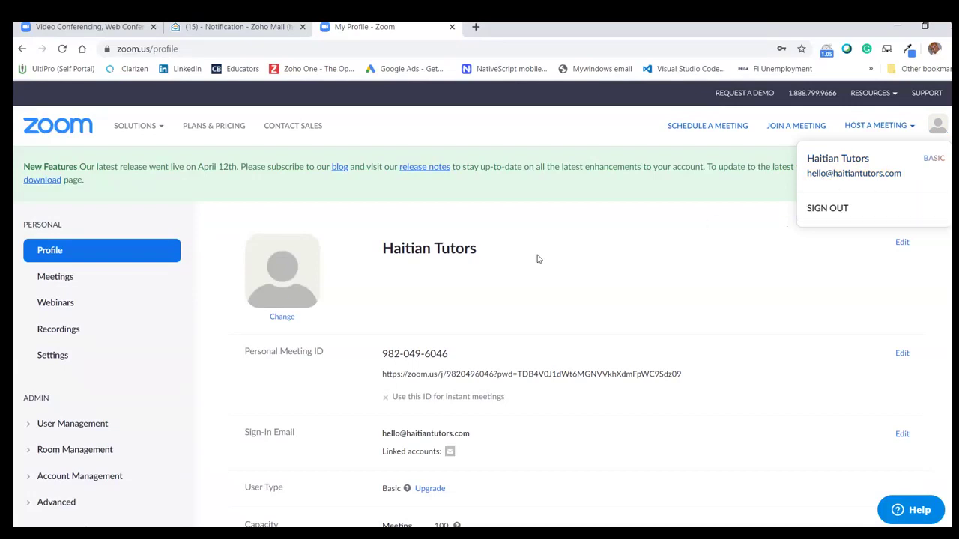
pyautogui.scroll(-2, 505, 320)
pyautogui.scroll(2, 507, 319)
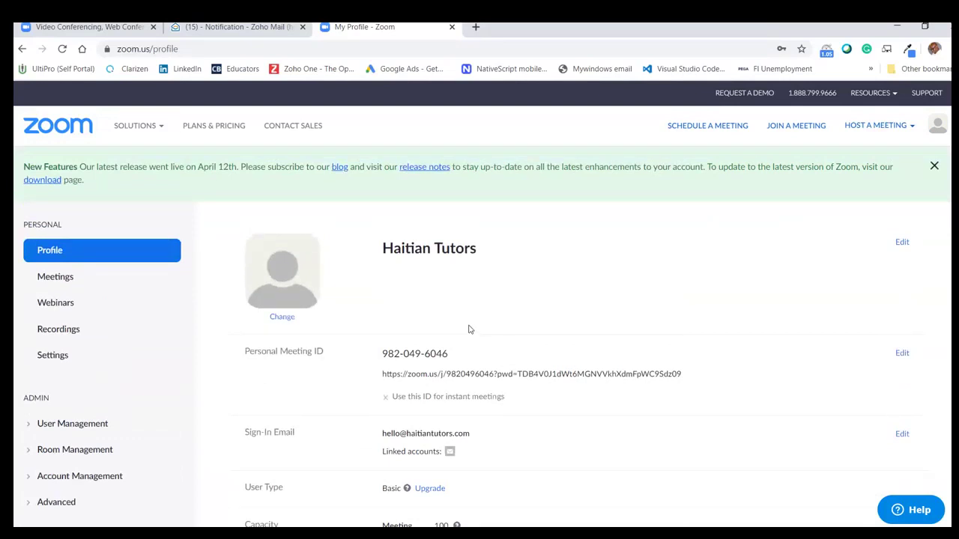
pyautogui.click(54, 278)
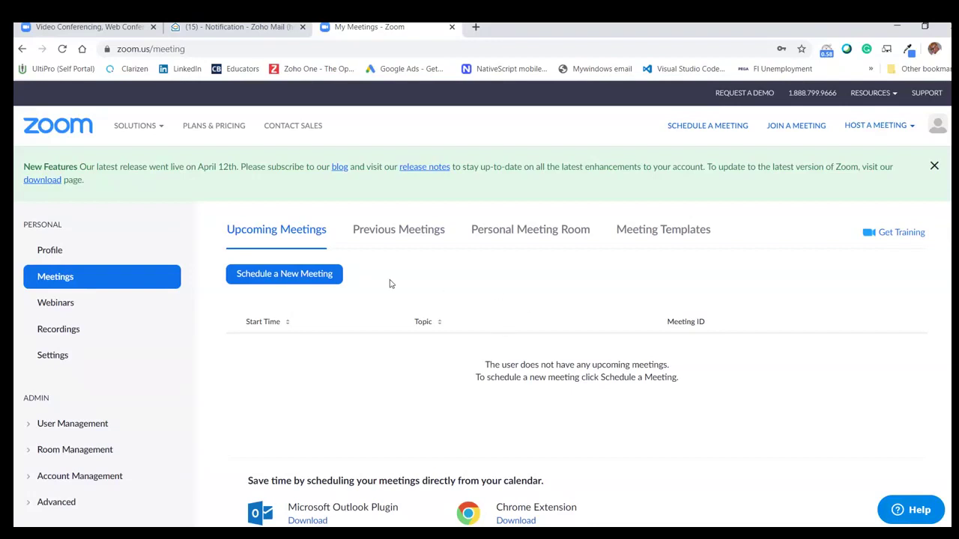
# - Start a new meeting titled 'Lesson 5 Tutorial' with description 'We will be discussing Lesson 5 Tutorial during this meeting'
pyautogui.click(305, 275)
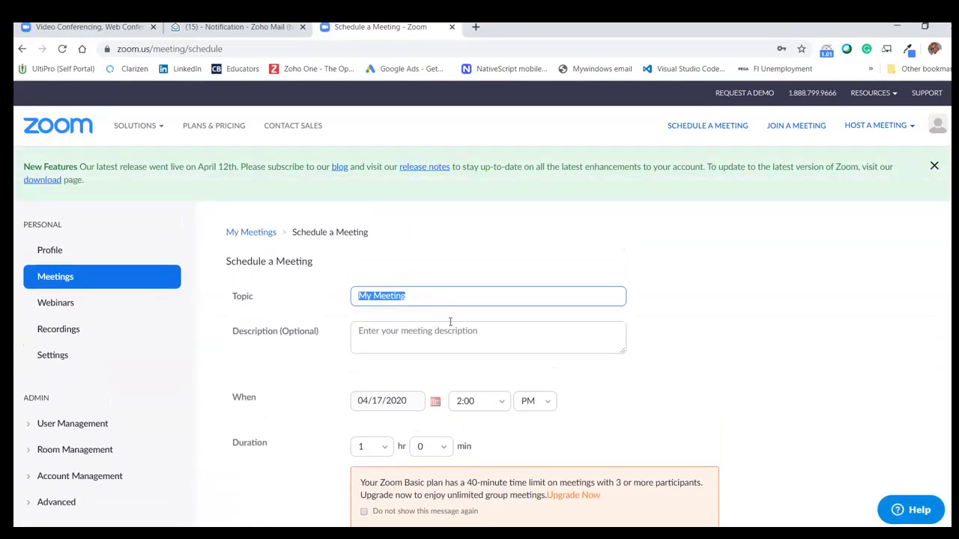
pyautogui.press('BackSpace')
pyautogui.write('Lesson 5 Tutorial')
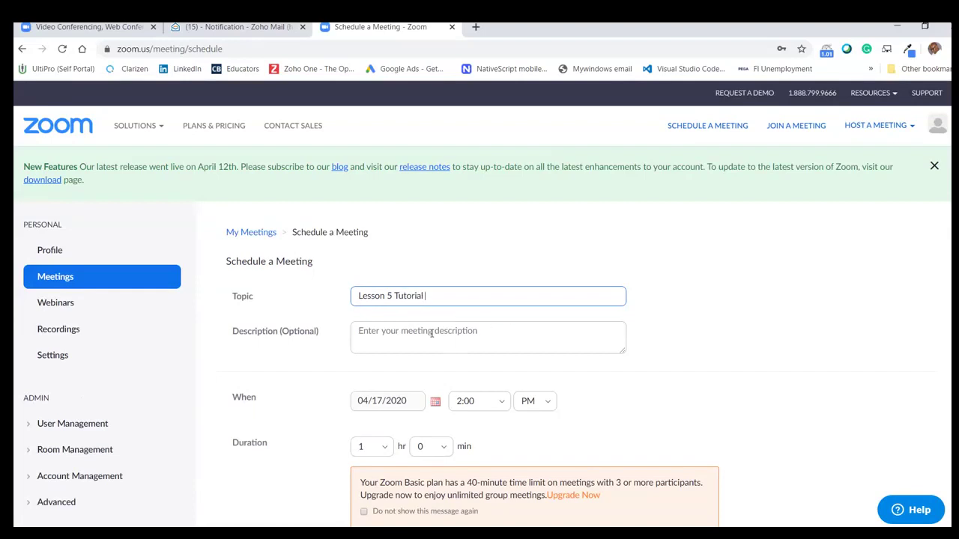
pyautogui.click(430, 332)
pyautogui.write('We wil')
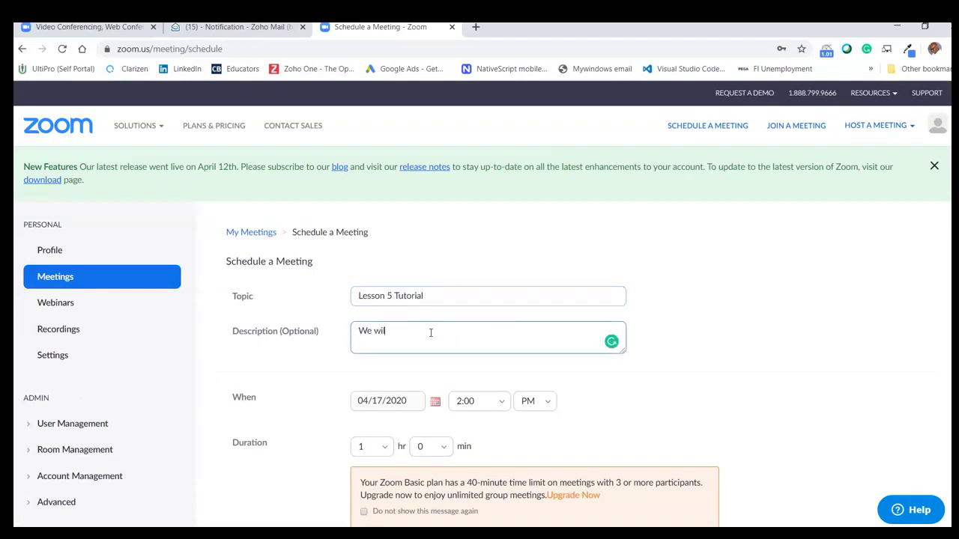
pyautogui.write('l be discussing Lesson 5 T')
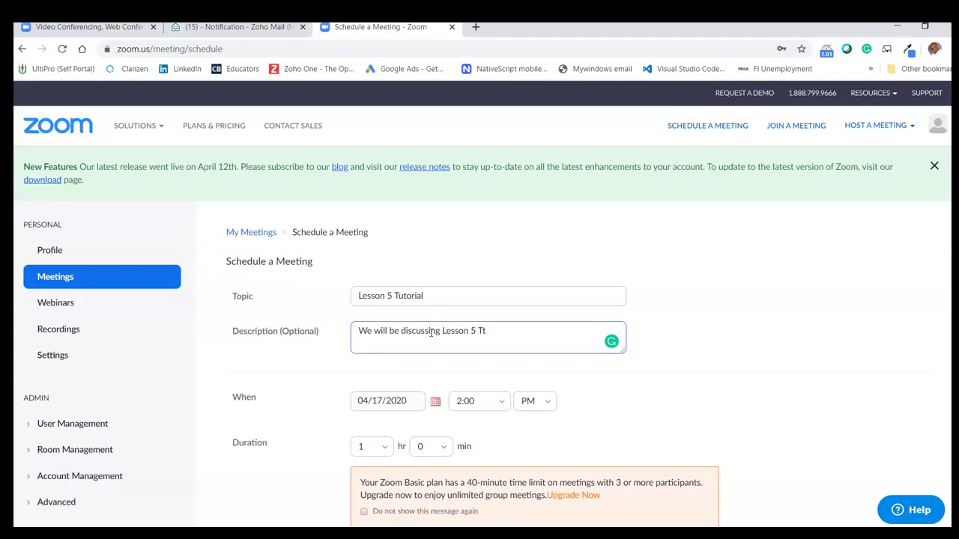
pyautogui.write('utorial during this meeting.')
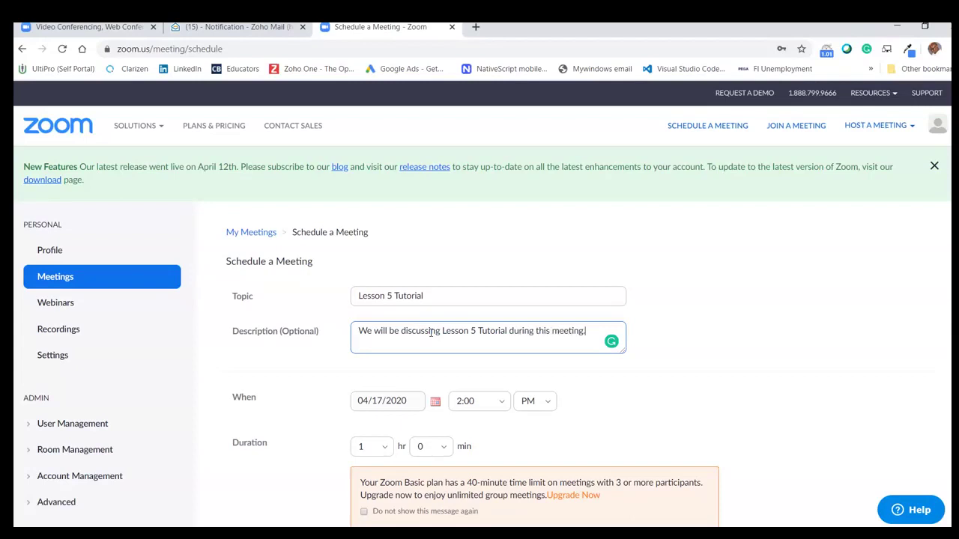
# - Set the meeting date to 04/18/2020
pyautogui.click(412, 404)
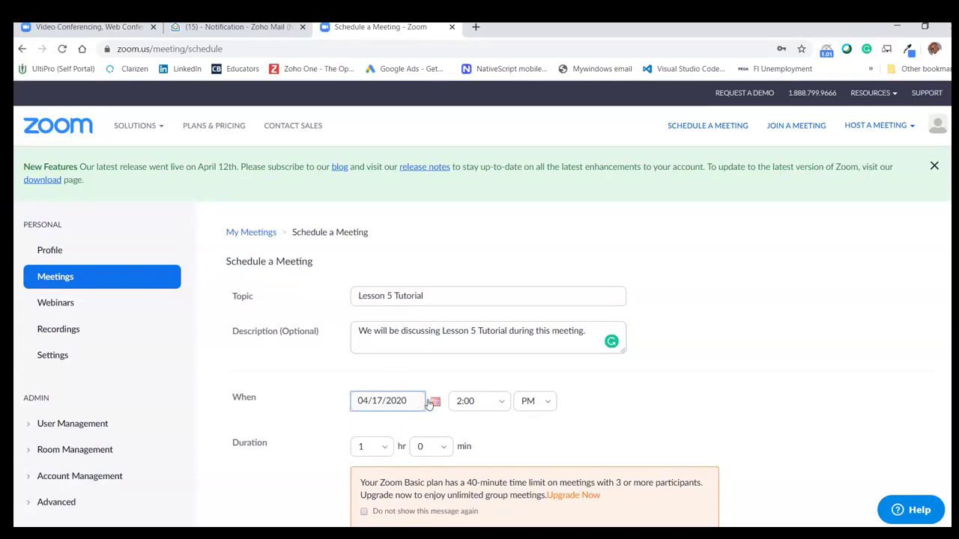
pyautogui.click(435, 401)
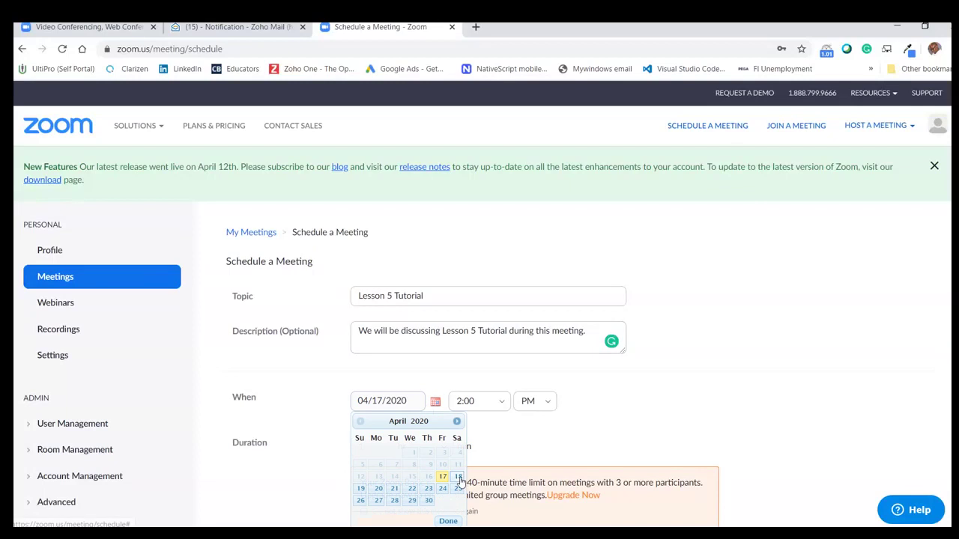
pyautogui.click(379, 489)
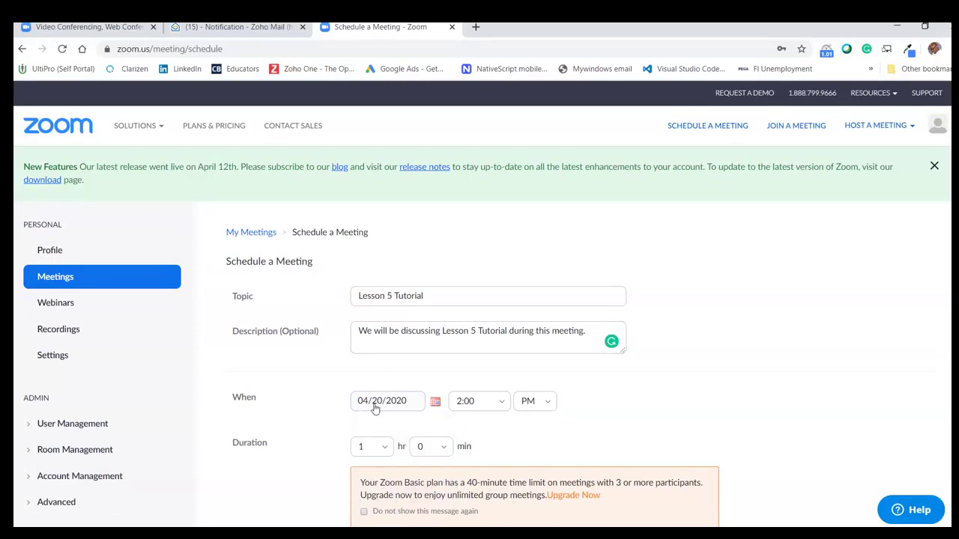
pyautogui.click(435, 402)
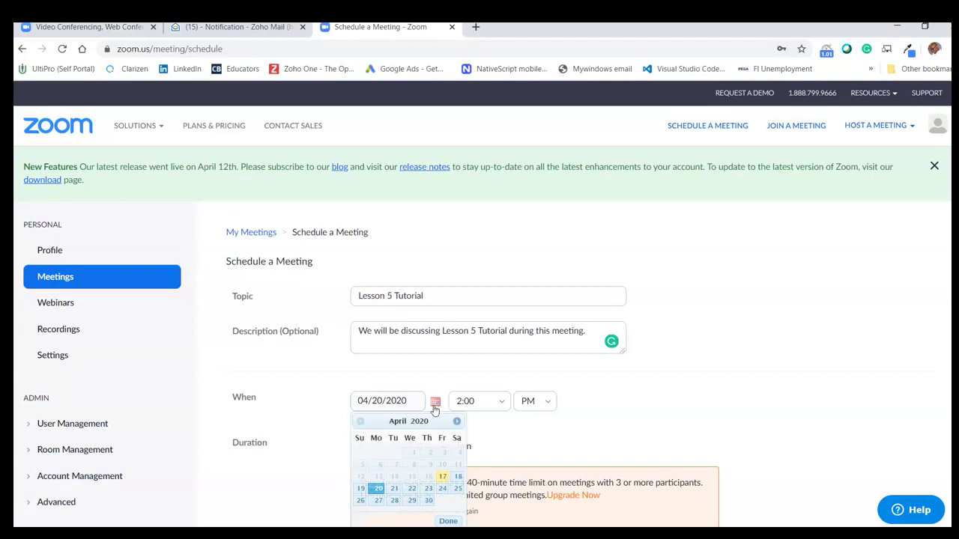
pyautogui.scroll(-1, 434, 459)
pyautogui.scroll(-1, 434, 459)
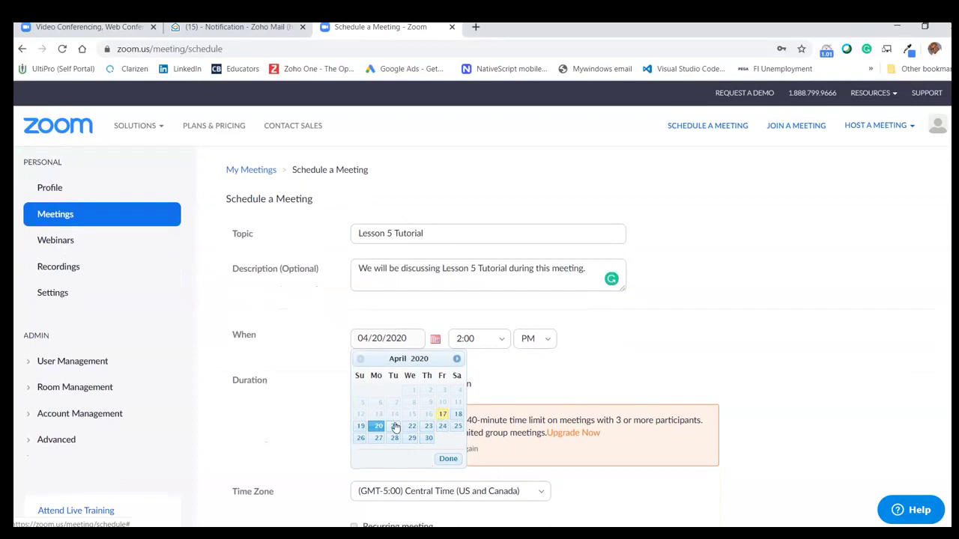
pyautogui.click(457, 415)
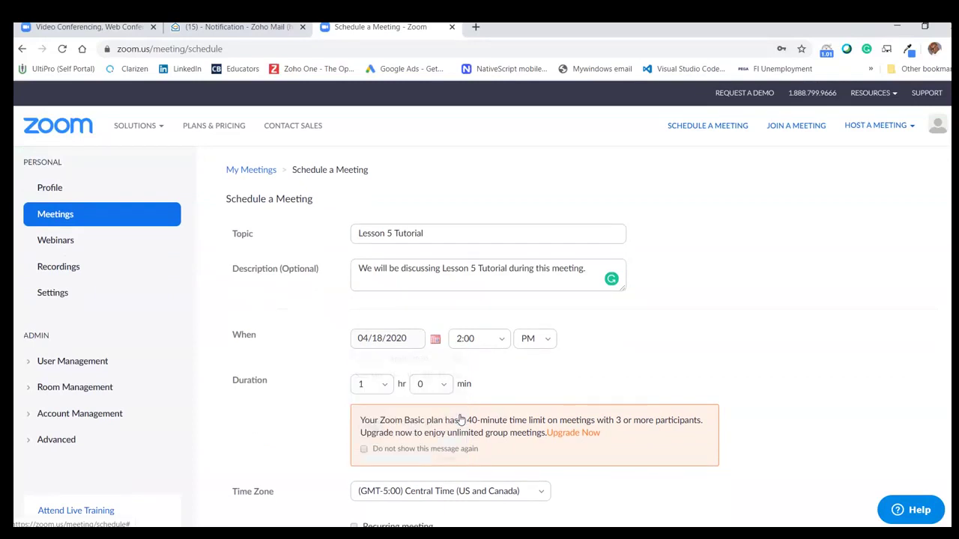
# - Set the meeting start time to 3:00 PM
pyautogui.click(481, 340)
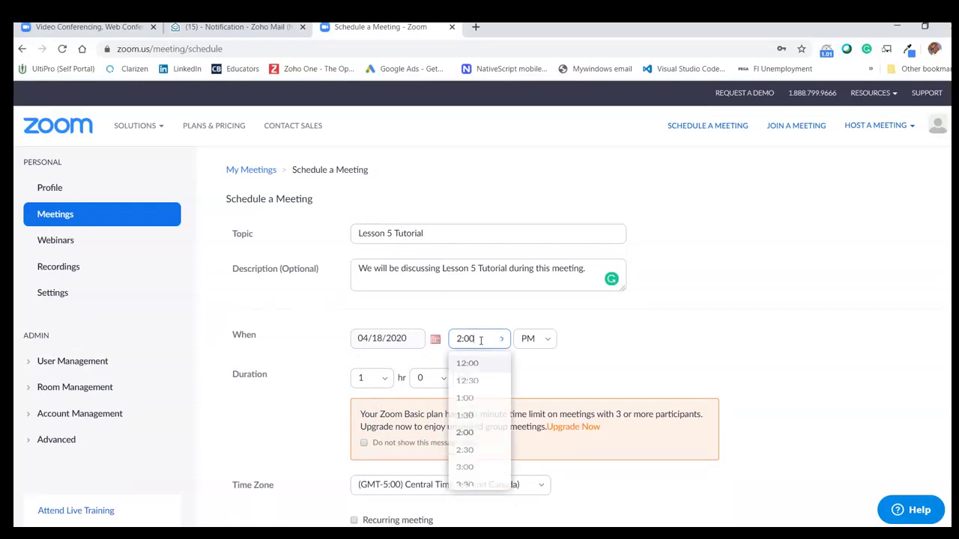
pyautogui.click(500, 340)
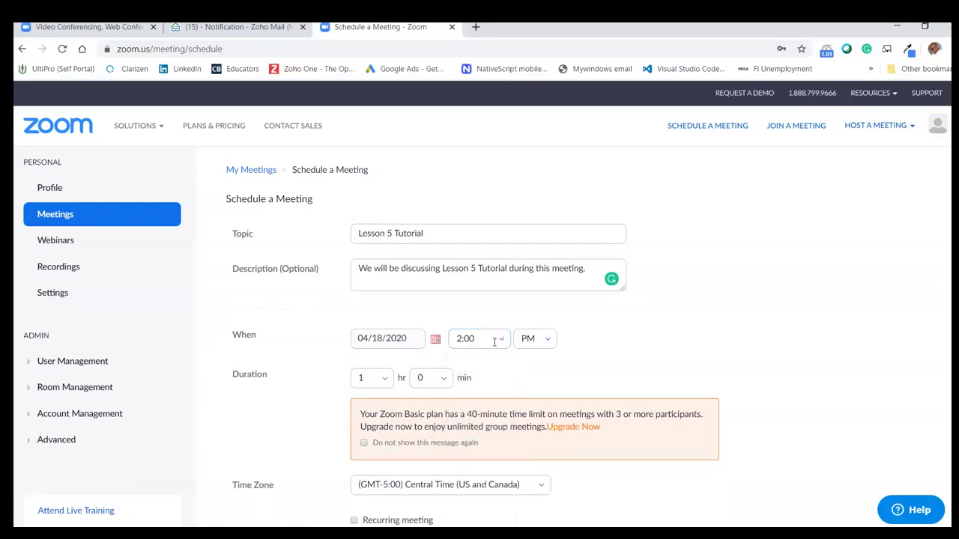
pyautogui.click(503, 341)
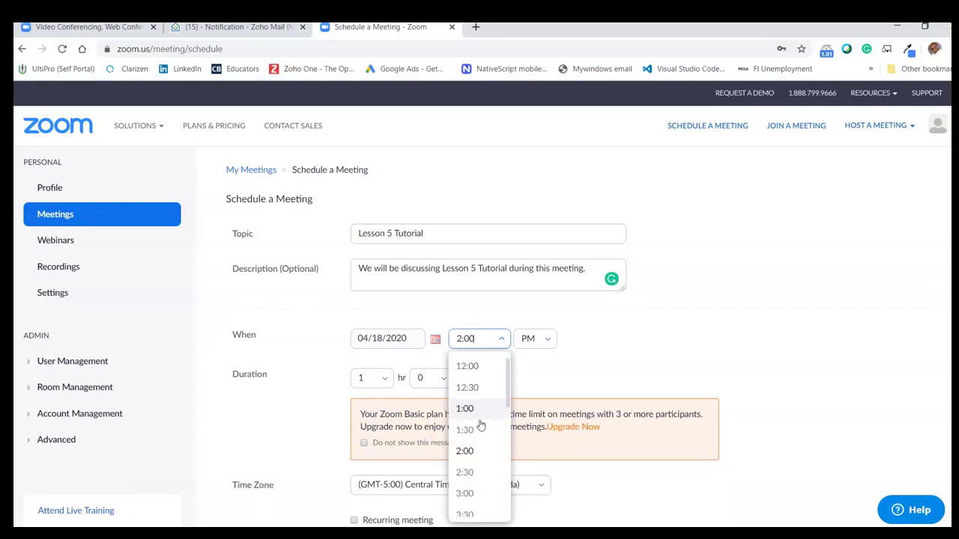
pyautogui.click(484, 494)
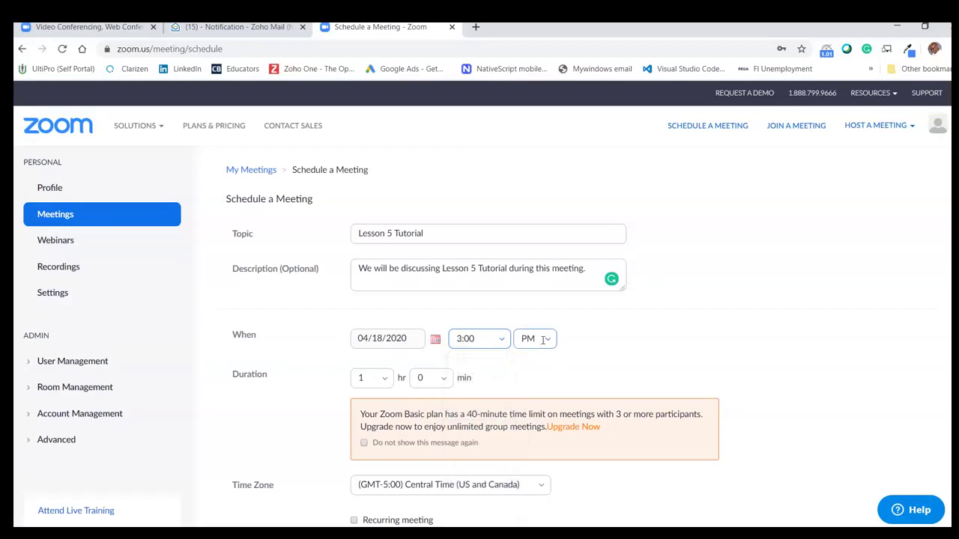
pyautogui.click(580, 366)
pyautogui.scroll(-2, 524, 360)
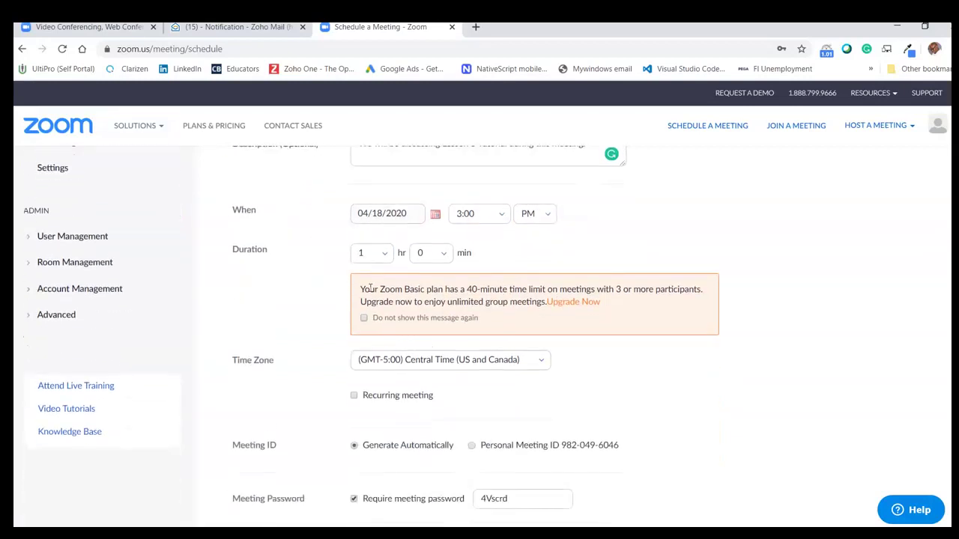
pyautogui.moveTo(360, 289); pyautogui.dragTo(540, 303)
pyautogui.click(612, 319)
pyautogui.click(363, 317)
pyautogui.scroll(-2, 360, 316)
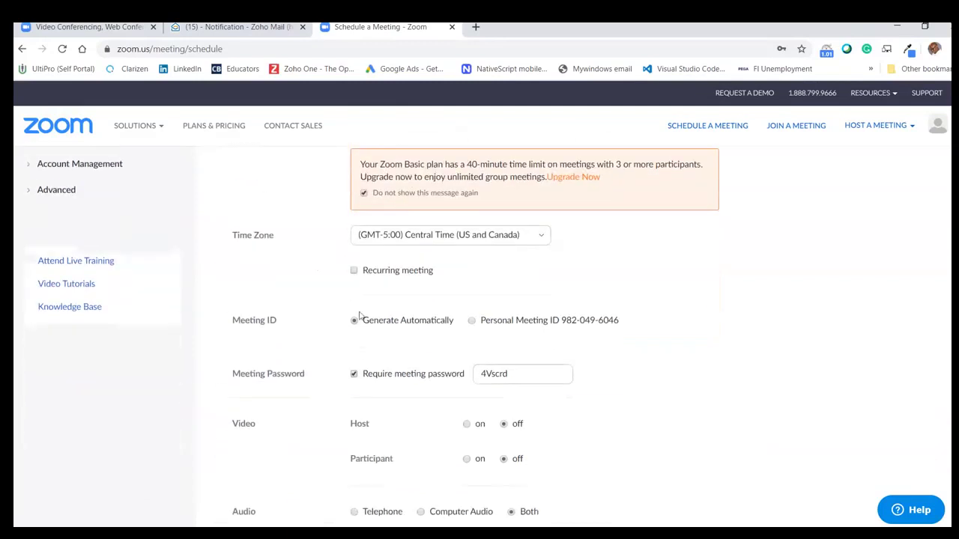
pyautogui.click(354, 270)
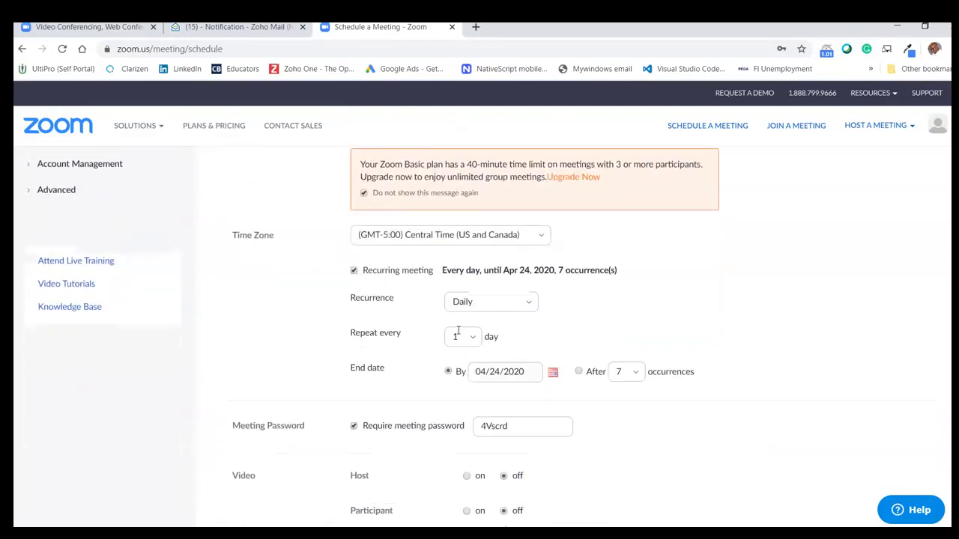
pyautogui.click(354, 271)
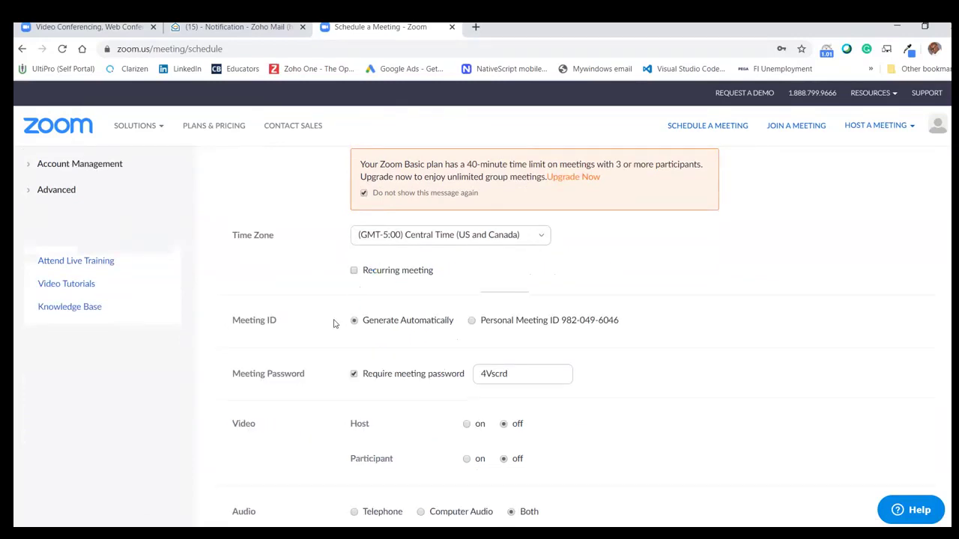
pyautogui.scroll(5, 341, 322)
pyautogui.scroll(-4, 351, 324)
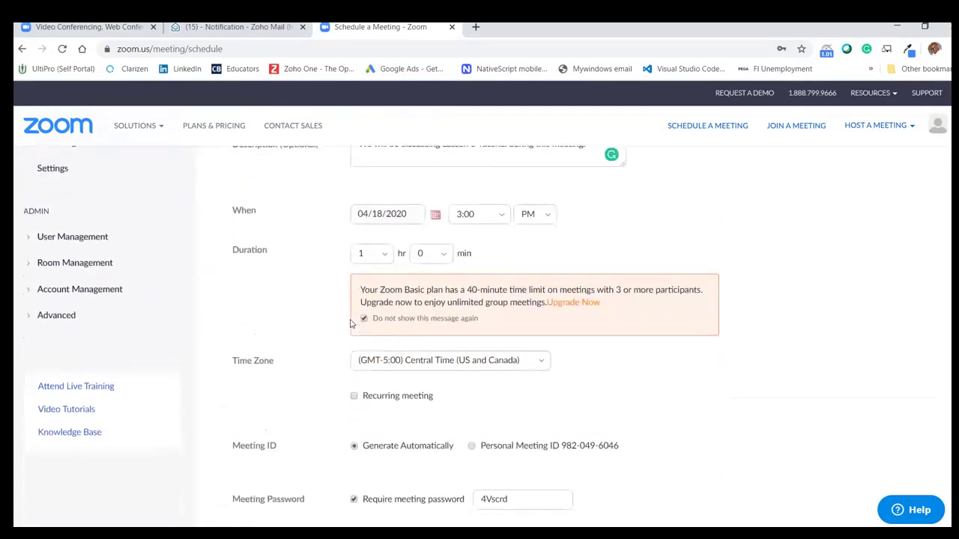
pyautogui.scroll(-1, 292, 401)
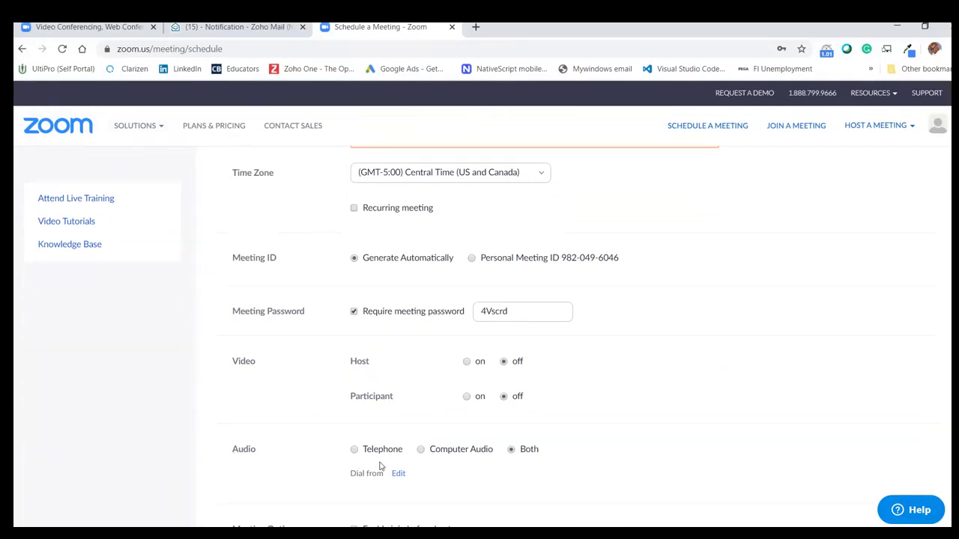
pyautogui.scroll(-2, 380, 466)
pyautogui.scroll(-2, 330, 445)
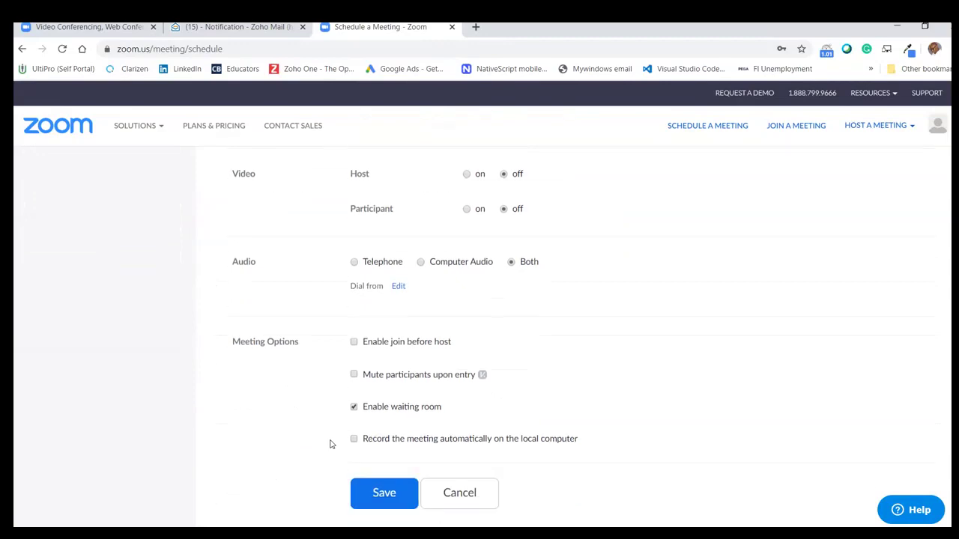
pyautogui.scroll(1, 291, 377)
pyautogui.scroll(10, 294, 379)
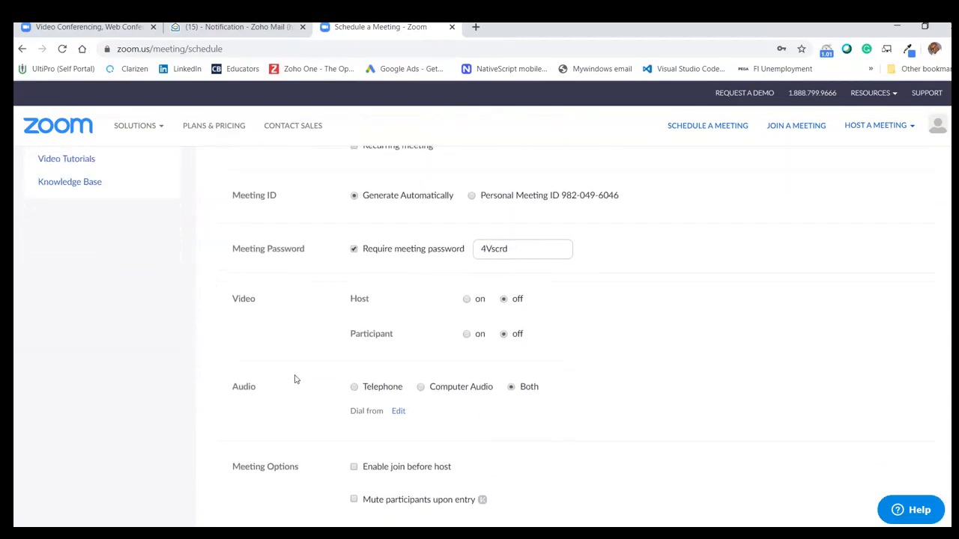
pyautogui.scroll(-9, 294, 379)
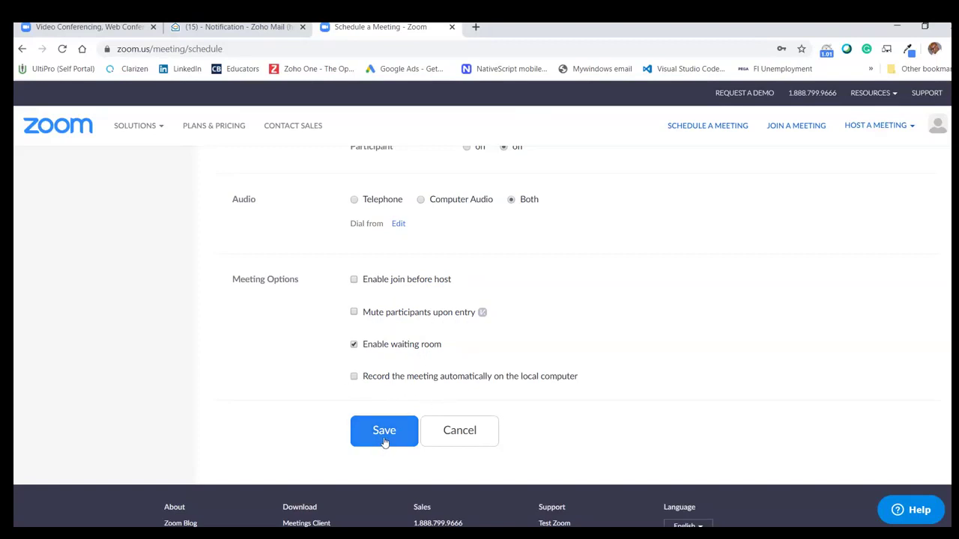
# - Save the Lesson 5 Tutorial meeting and check its title on the details page
pyautogui.click(384, 442)
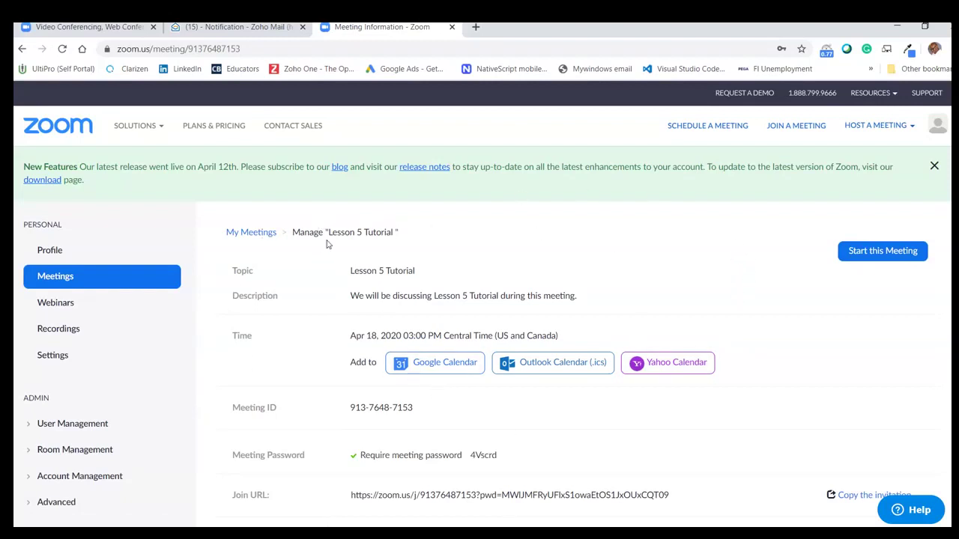
pyautogui.moveTo(330, 232); pyautogui.dragTo(413, 236)
pyautogui.click(665, 243)
pyautogui.scroll(-1, 367, 428)
pyautogui.scroll(-1, 385, 406)
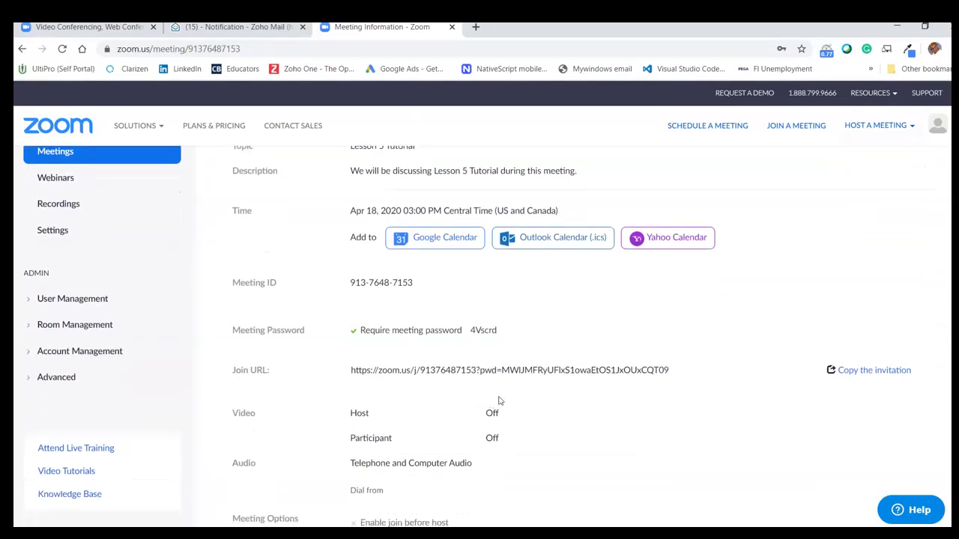
# - Review the meeting password and join link, then bring up the invitation text
pyautogui.moveTo(498, 334); pyautogui.dragTo(469, 334)
pyautogui.click(314, 343)
pyautogui.scroll(-1, 359, 397)
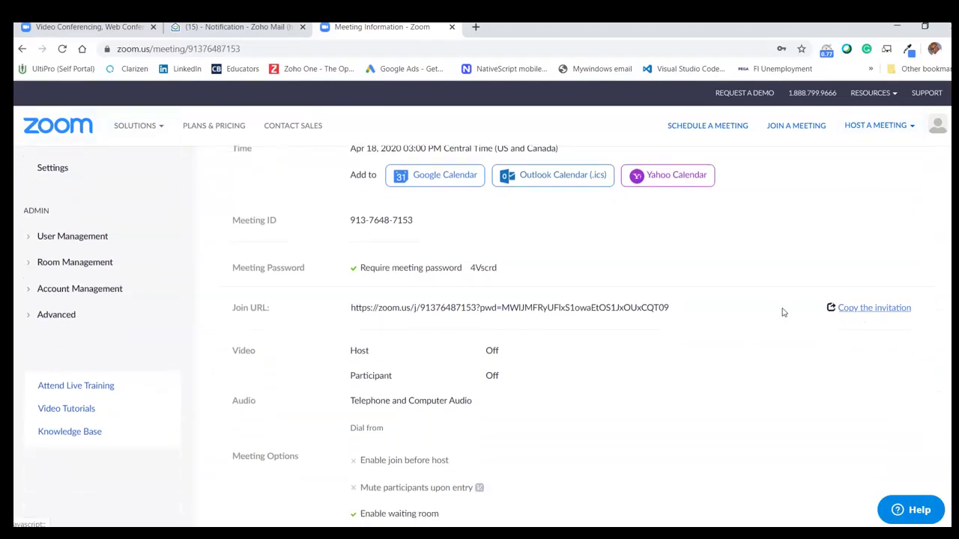
pyautogui.moveTo(351, 308); pyautogui.dragTo(674, 310)
pyautogui.click(674, 310)
pyautogui.tripleClick(662, 307)
pyautogui.click(674, 308)
pyautogui.click(881, 310)
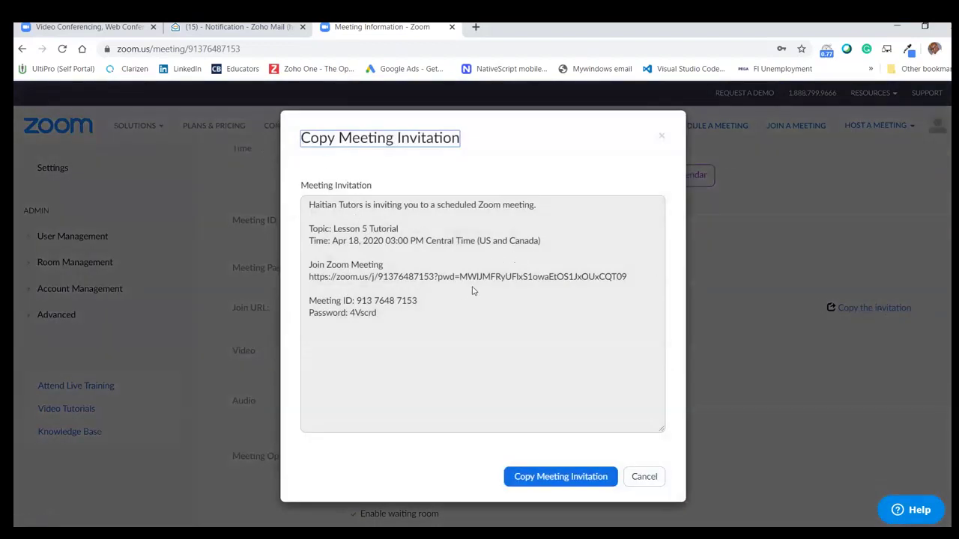
# - Copy the meeting invitation to the clipboard and close the invitation window
pyautogui.click(563, 477)
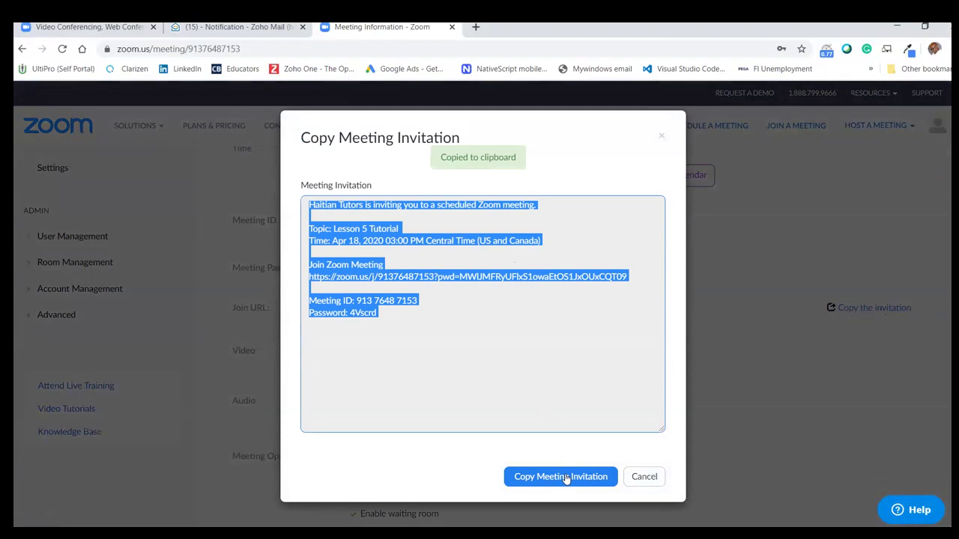
pyautogui.click(661, 137)
pyautogui.click(442, 178)
pyautogui.click(868, 308)
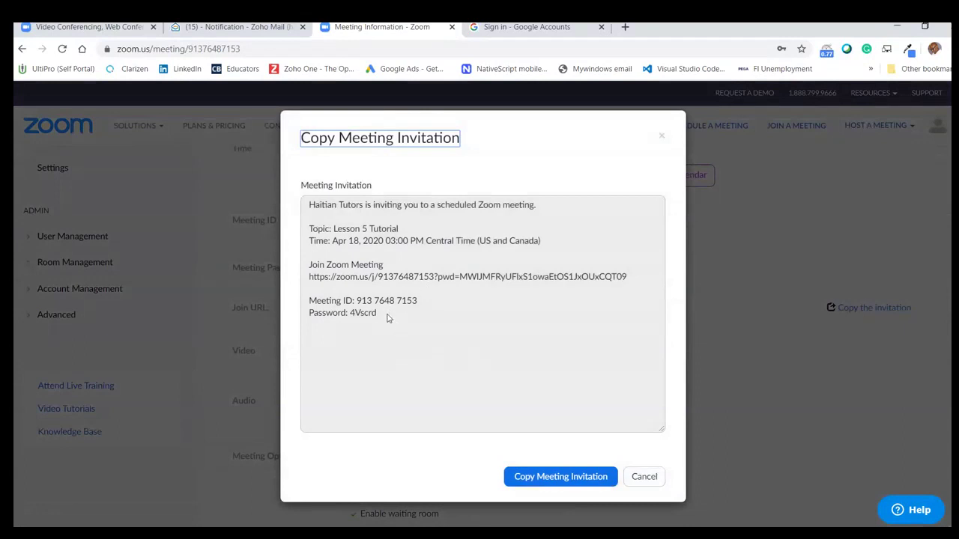
pyautogui.moveTo(387, 314); pyautogui.dragTo(303, 199)
pyautogui.click(381, 332)
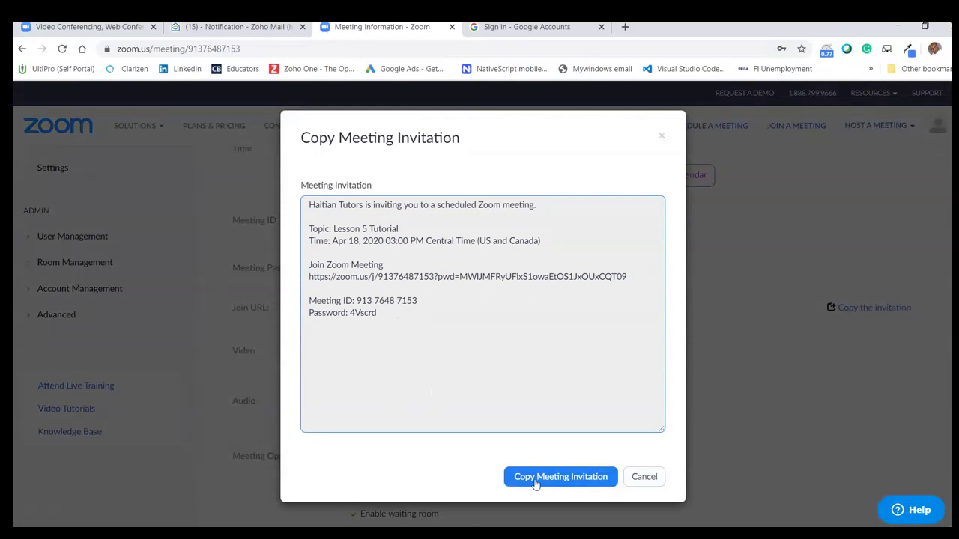
pyautogui.click(560, 476)
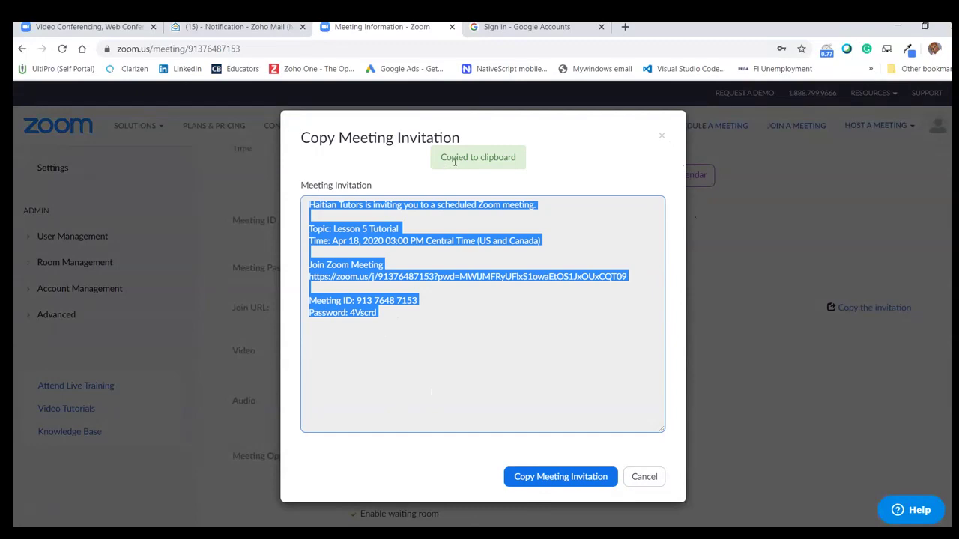
pyautogui.click(662, 136)
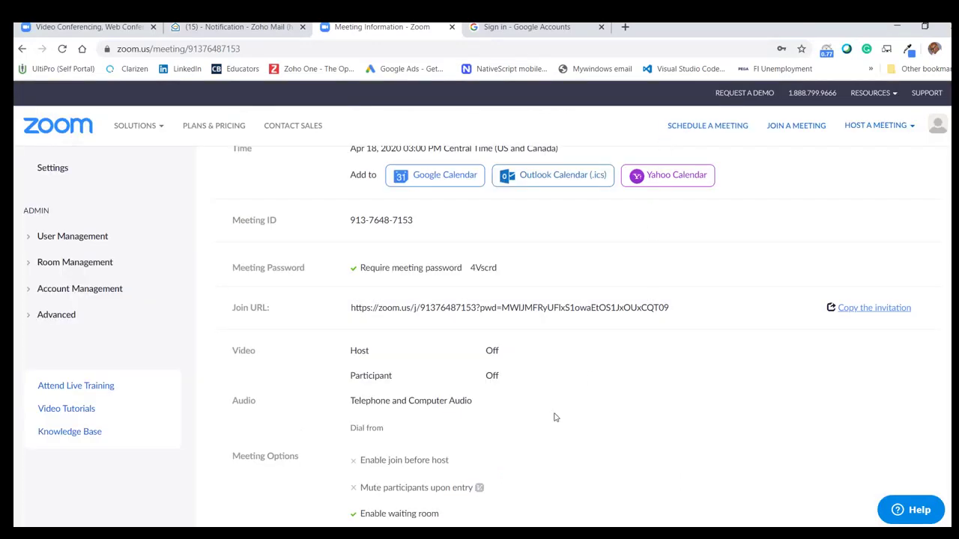
pyautogui.scroll(-1, 554, 417)
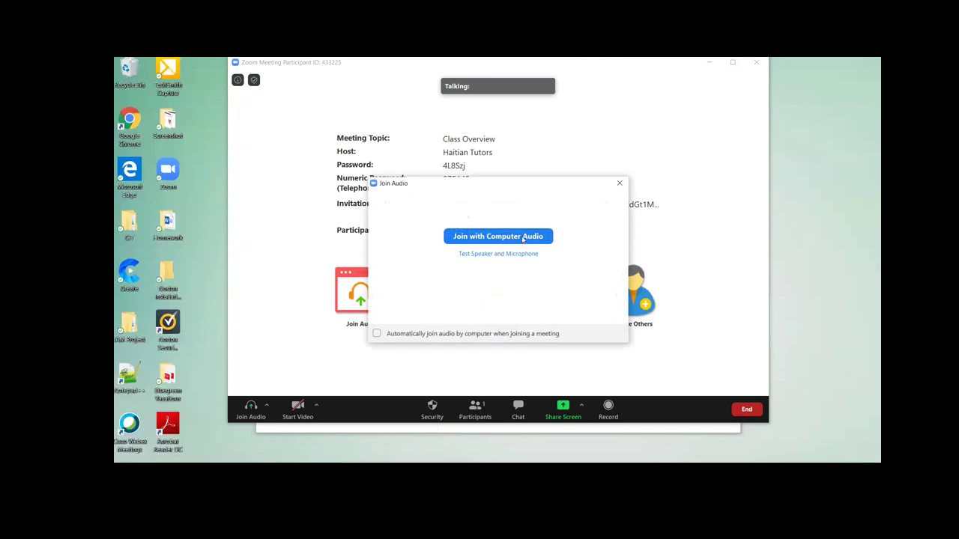
# - Join with computer audio, leave the microphone muted, and turn the host's video on
pyautogui.click(524, 238)
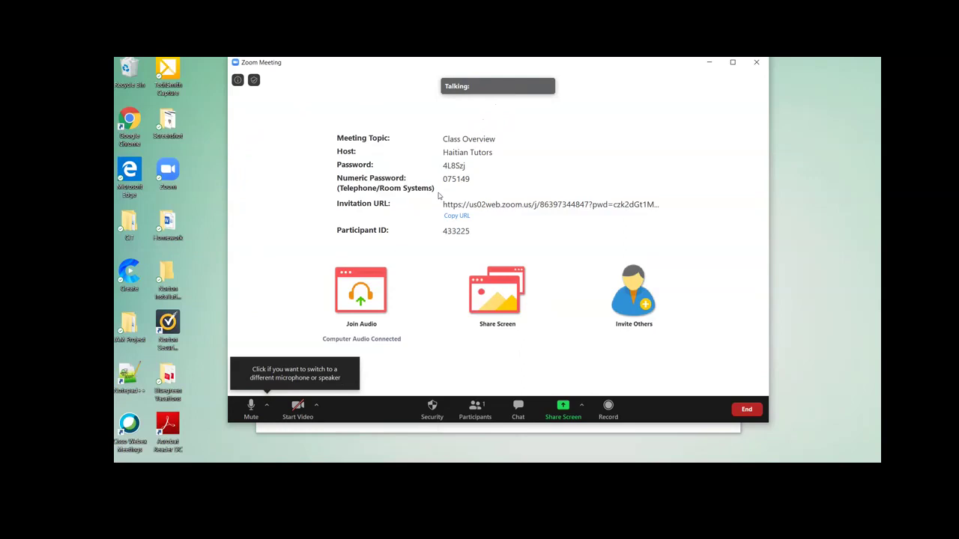
pyautogui.click(251, 406)
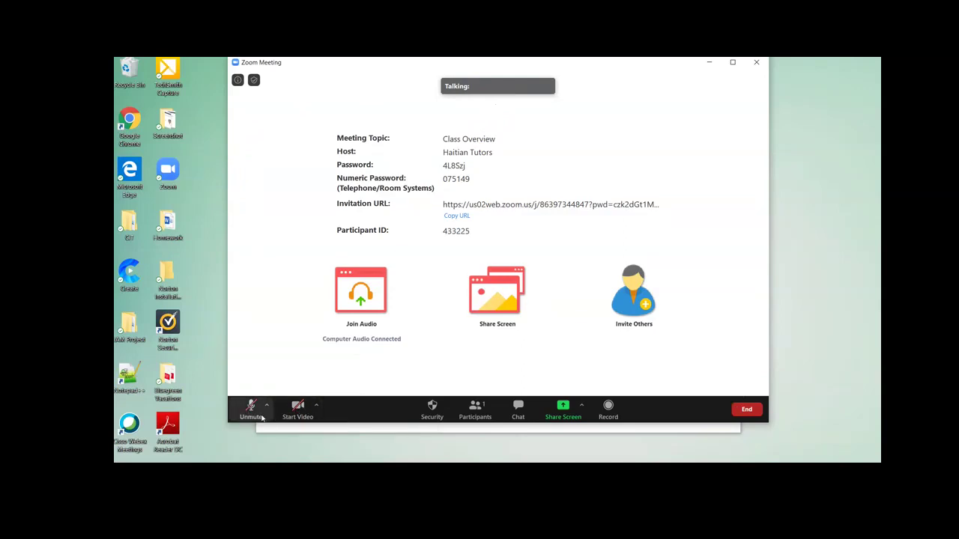
pyautogui.click(252, 410)
pyautogui.click(248, 410)
pyautogui.click(297, 407)
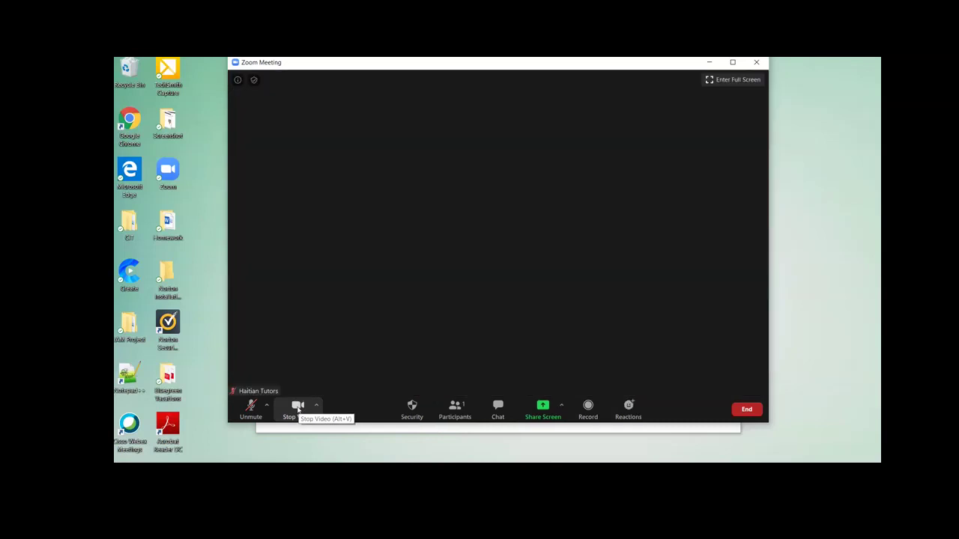
pyautogui.click(297, 408)
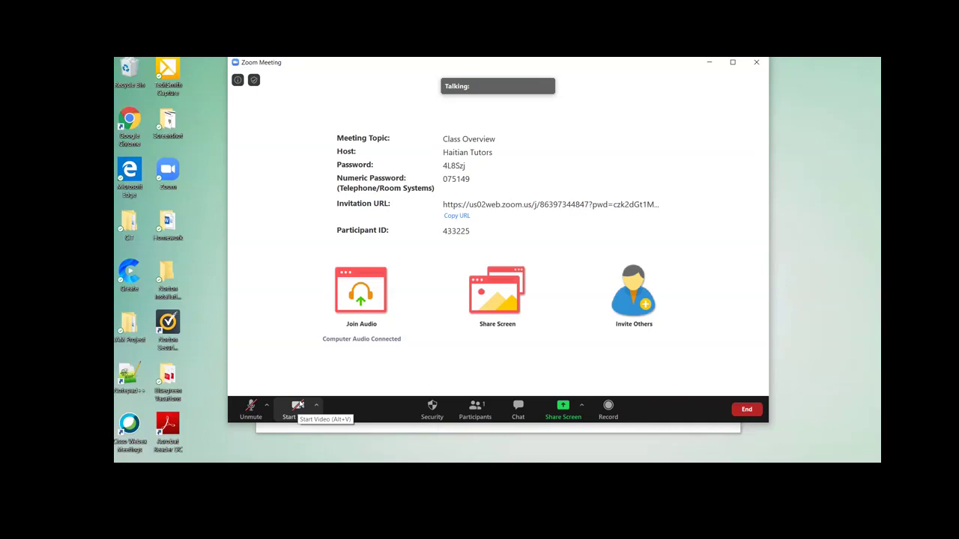
pyautogui.click(297, 407)
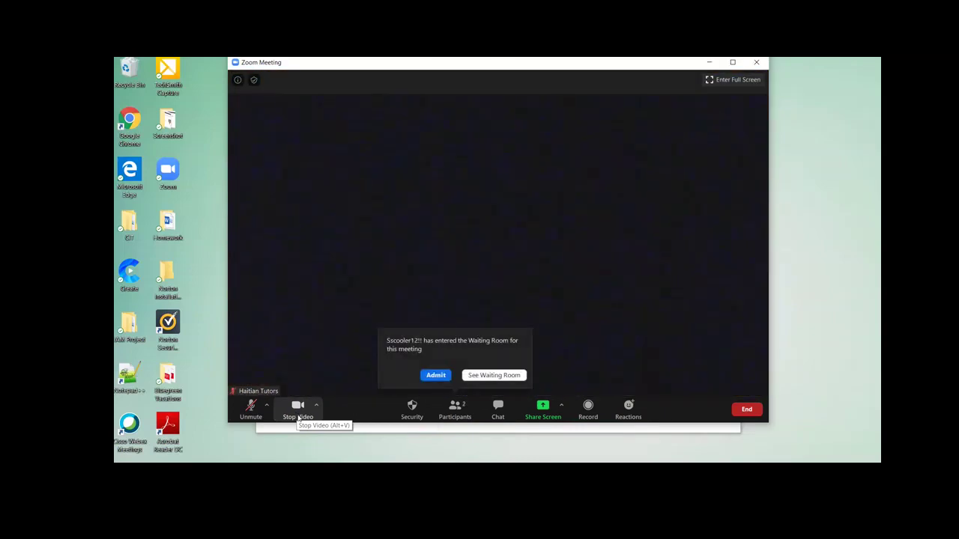
# - Admit the waiting-room participant so the meeting has 2 participants
pyautogui.click(435, 374)
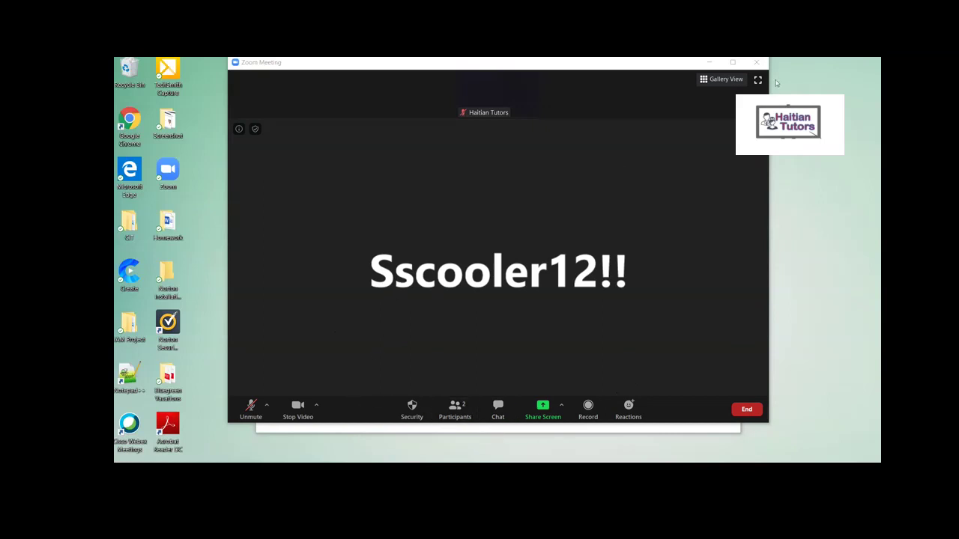
# - Maximize the meeting window, then open and dismiss the Stop Video camera options menu
pyautogui.click(732, 62)
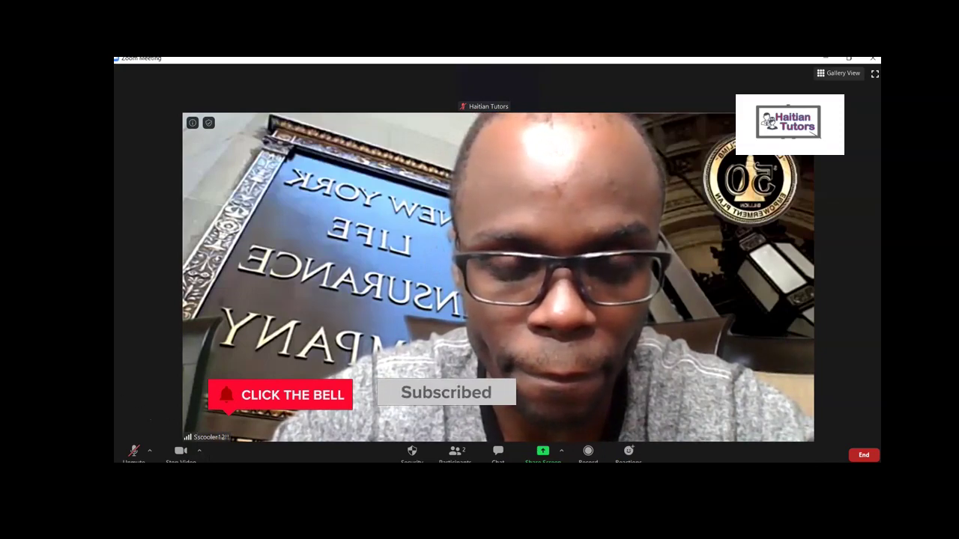
pyautogui.click(199, 452)
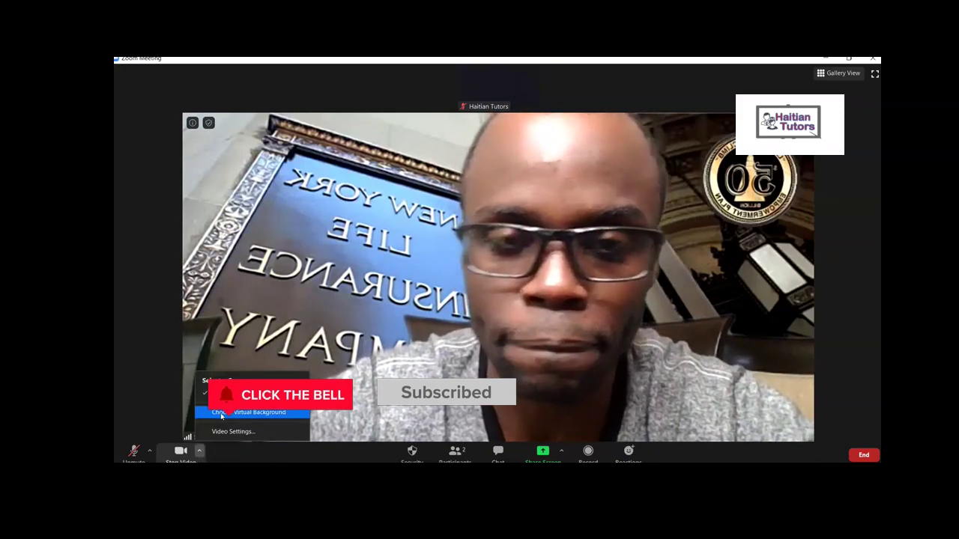
pyautogui.click(355, 460)
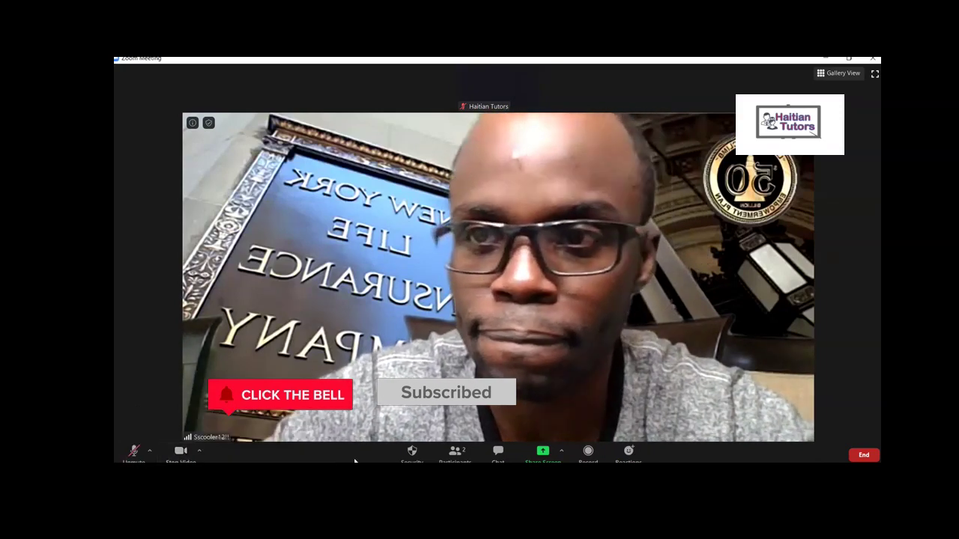